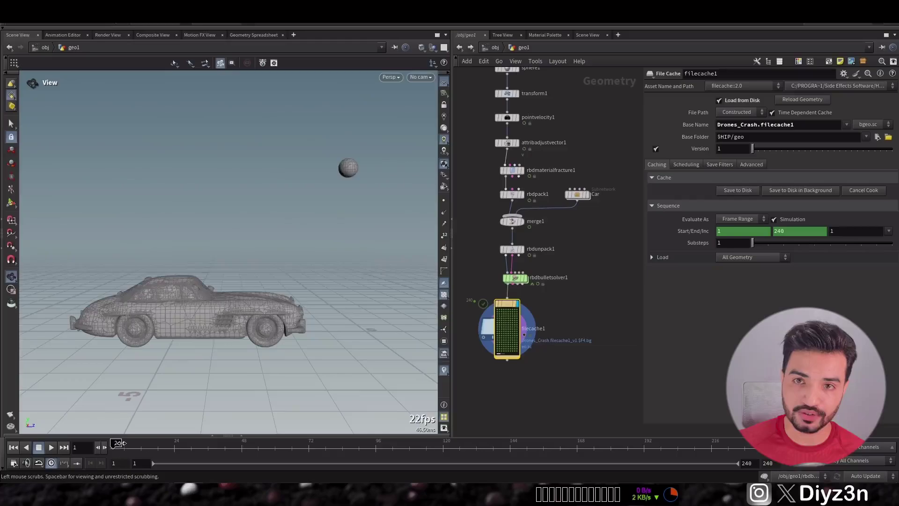
Return to frame 1 and place a Merge node below filecache1.
mouse_move(119, 443)
left_mouse_down()
mouse_move(262, 447)
mouse_move(116, 447)
left_mouse_up()
scroll(572, 343, "up", 2)
middle_click_drag(572, 343, 570, 285)
key("Tab")
type("mer")
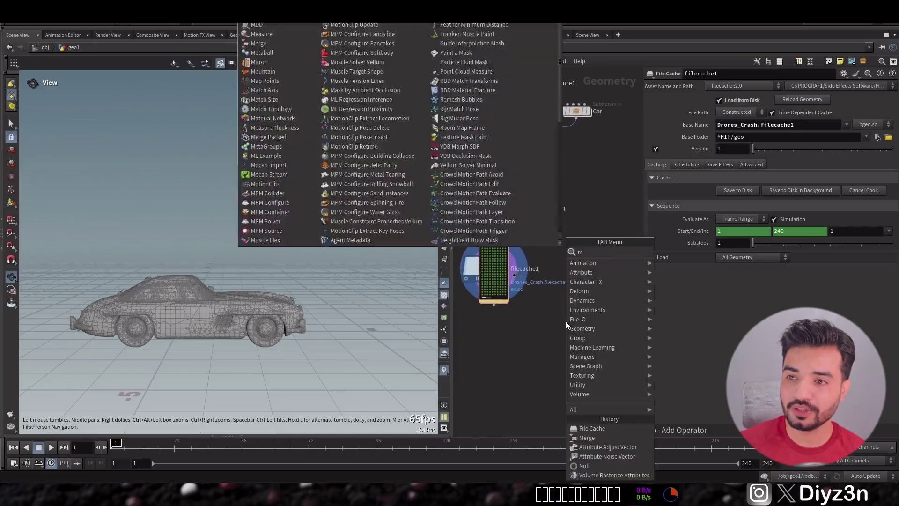
key("Return")
left_click(518, 368)
Connect transform1 as merge2's second input alongside filecache1, routing the wire clear of the nodes, and display merge2.
scroll(564, 226, "down", 1)
middle_click_drag(564, 227, 586, 286)
left_click(522, 109)
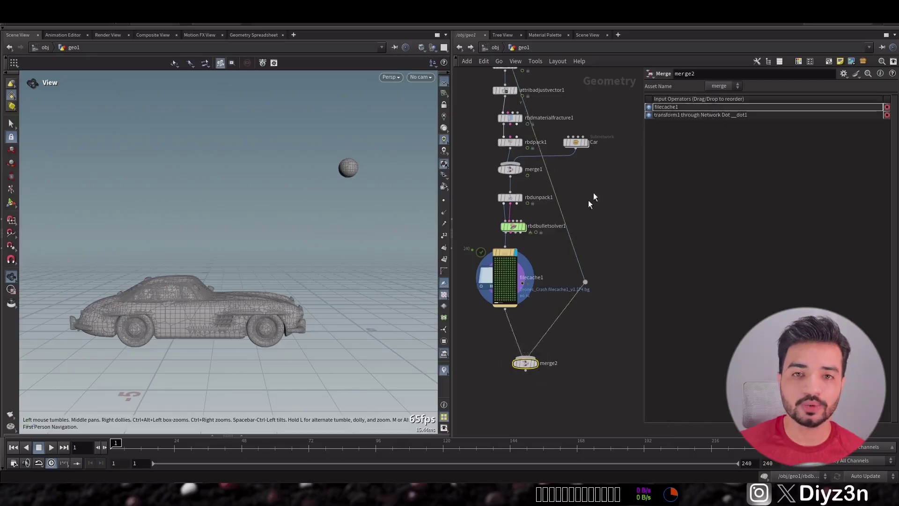
middle_click_drag(588, 200, 580, 293)
middle_click_drag(608, 352, 610, 253)
left_click(532, 358)
Insert a Transform node on the wire running from transform1 to merge2, placed beside filecache1.
scroll(545, 374, "up", 2)
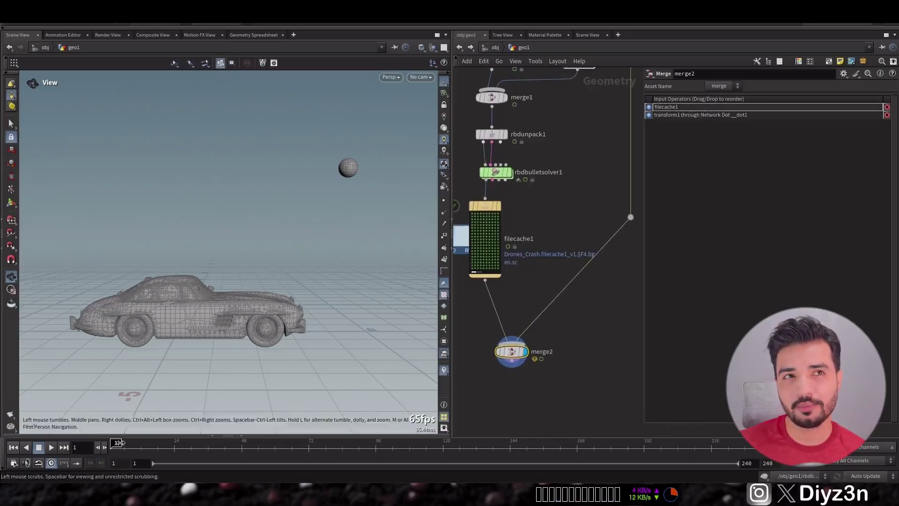
key("Tab")
mouse_move(609, 263)
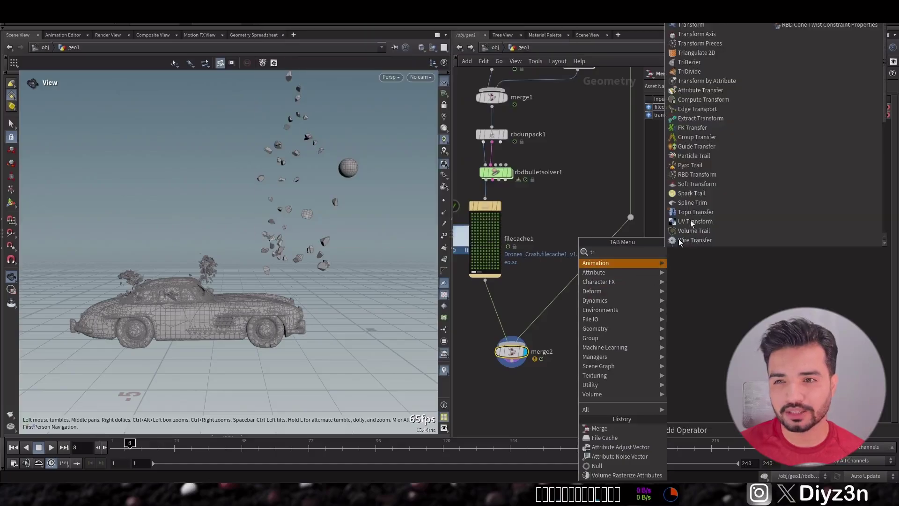
left_click(688, 29)
left_click(596, 261)
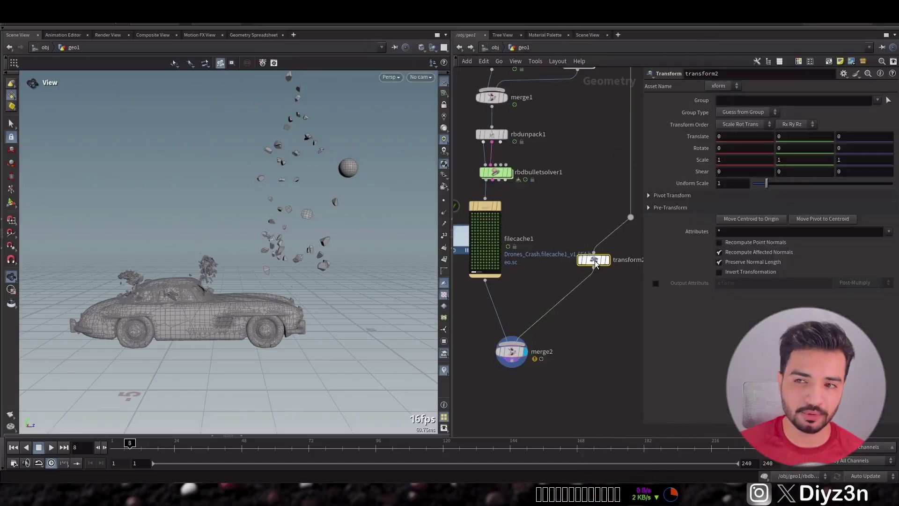
left_click_drag(594, 260, 614, 259)
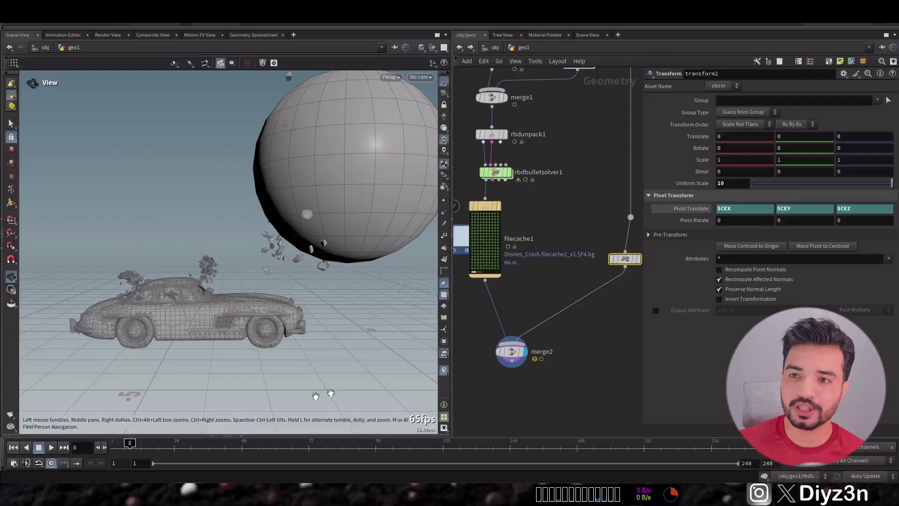
Animate transform2's uniform scale with keyframes so the sphere grows from frame 1 to a scale of 40 at frame 6.
middle_click_drag(728, 183, 814, 160)
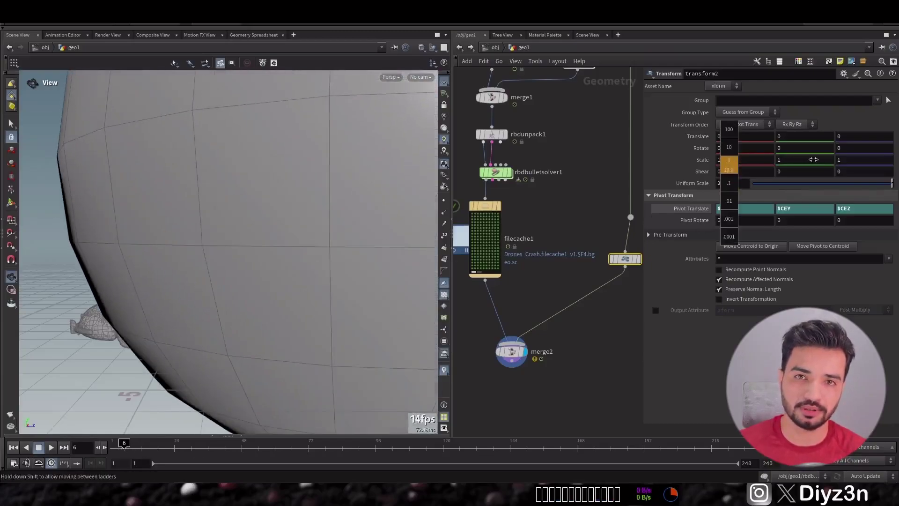
left_click(731, 183, "alt")
left_click_drag(124, 447, 101, 448)
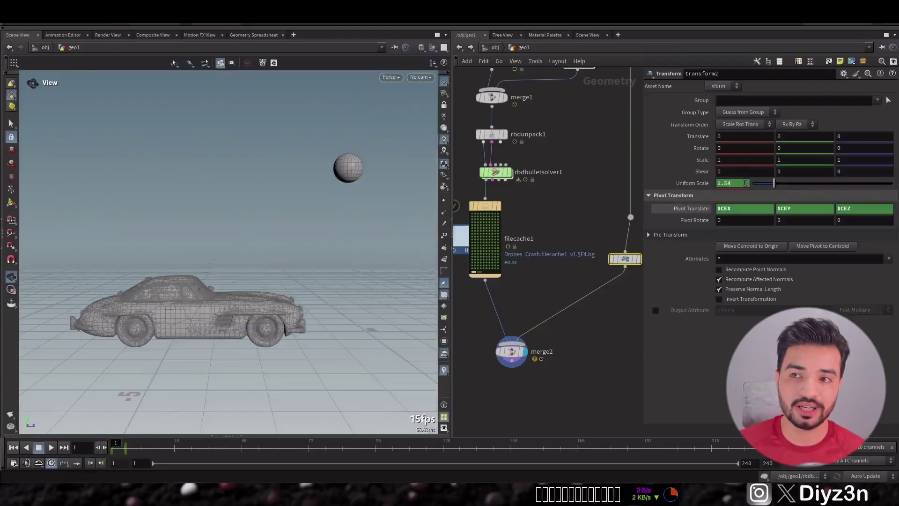
left_click(51, 447)
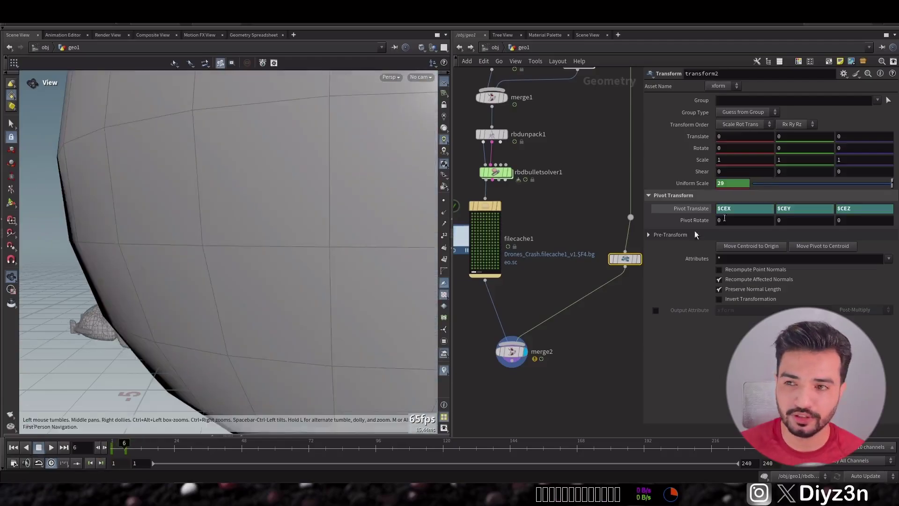
type("40")
key("Return")
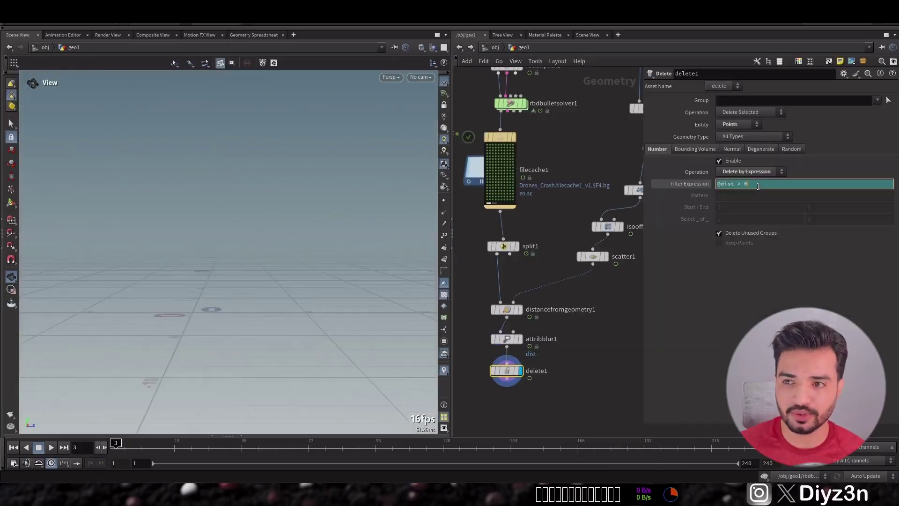
key("BackSpace")
type("2")
key("Return")
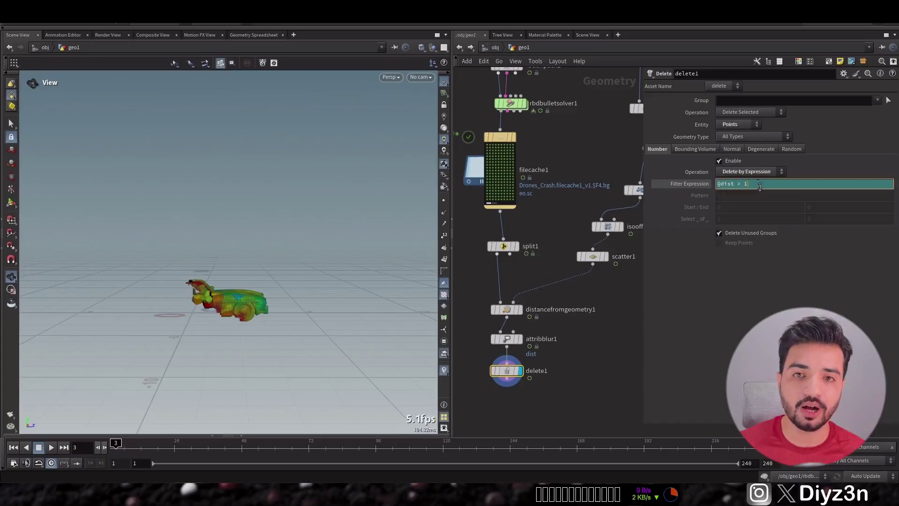
scroll(557, 325, "down", 5)
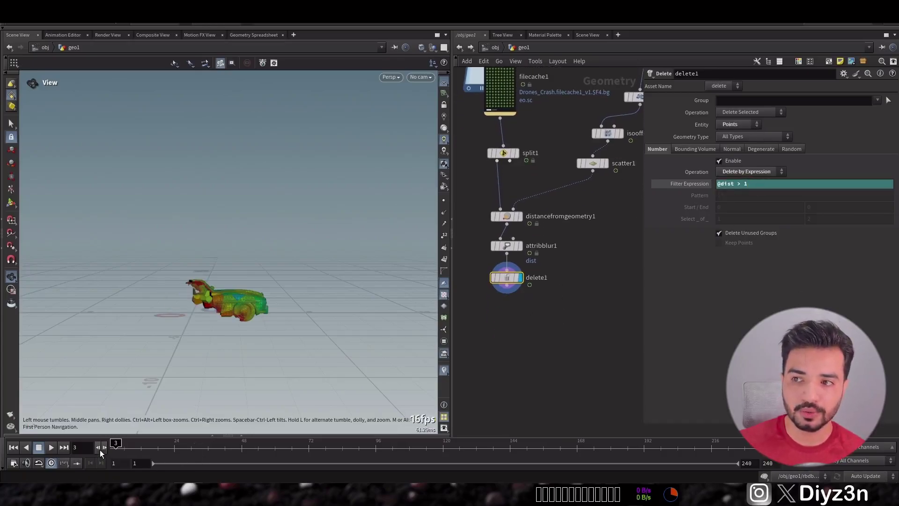
left_click(15, 449)
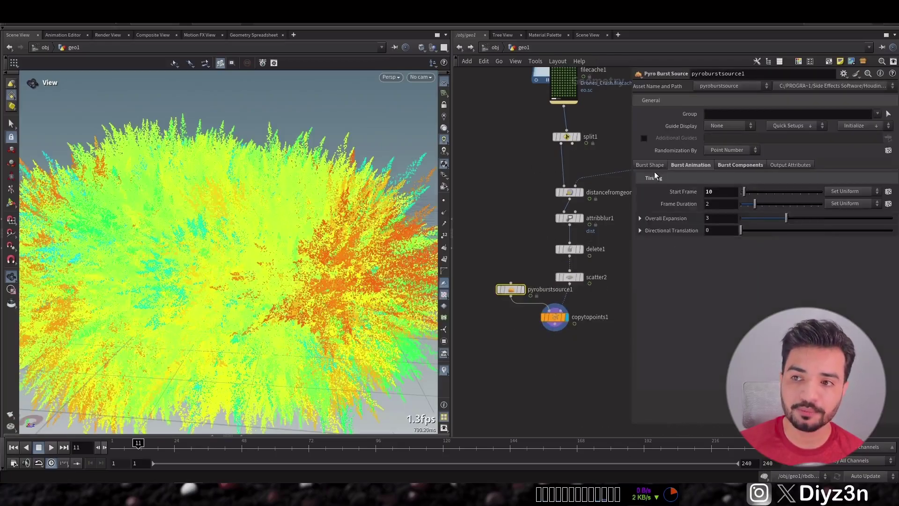
Shape the pyro burst source with initial size 0.17, 1 trailing and trailing separation 0.273.
left_click(649, 165)
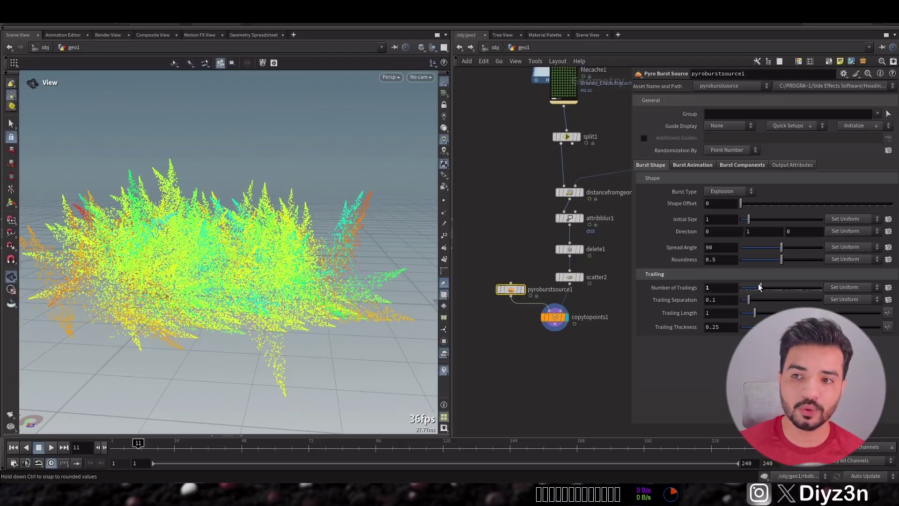
left_click_drag(759, 291, 763, 289)
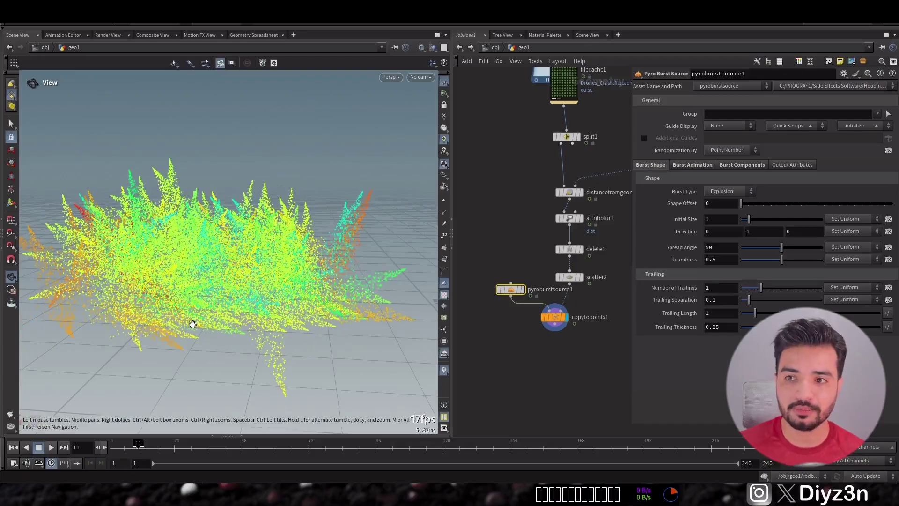
left_click_drag(185, 255, 174, 239)
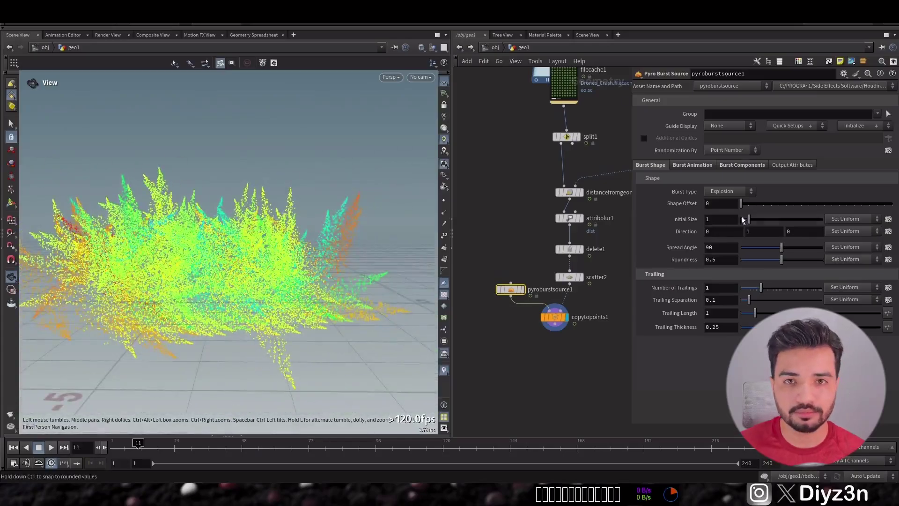
left_click(741, 218)
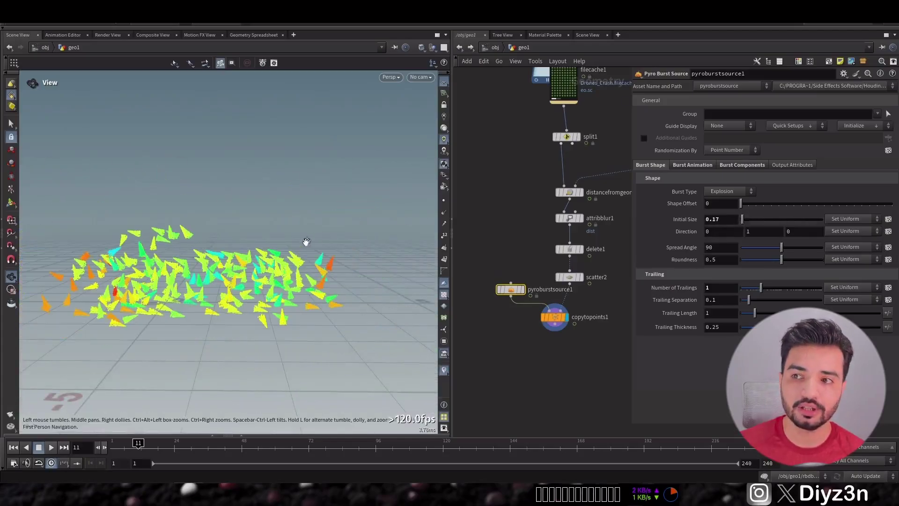
left_click_drag(748, 300, 762, 300)
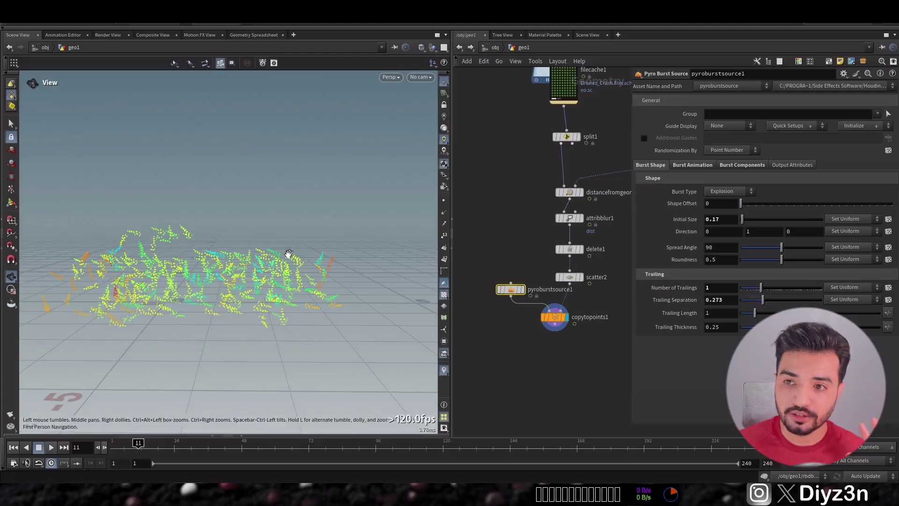
left_click_drag(288, 253, 261, 271)
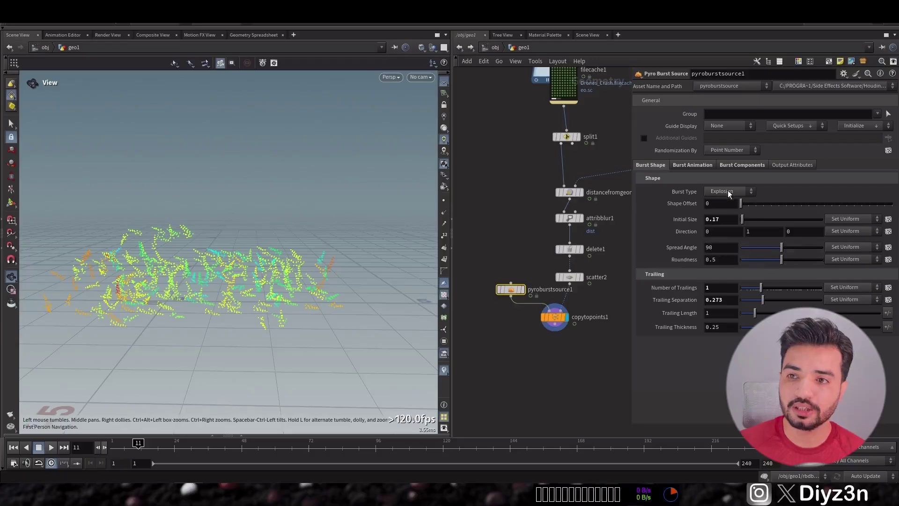
Compare scatter2's points with the copytopoints1 result at the frames around frame 11.
left_click(581, 277)
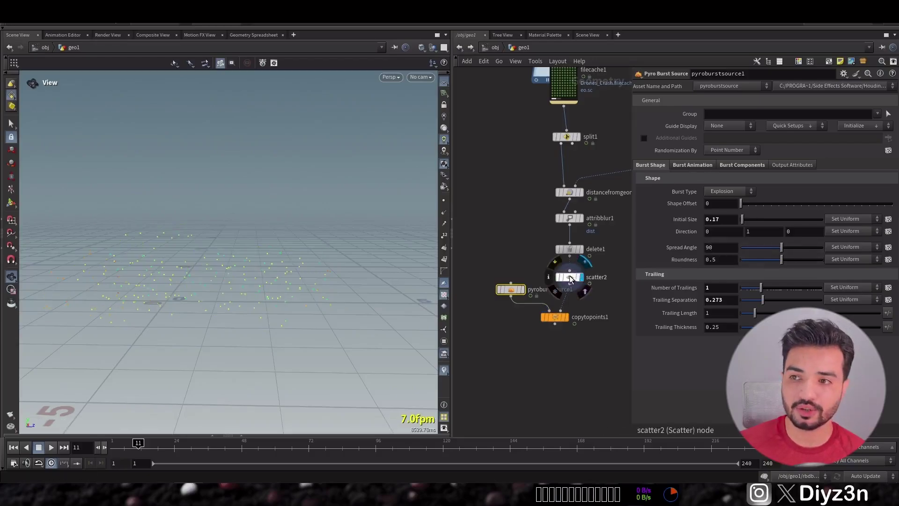
left_click(565, 317)
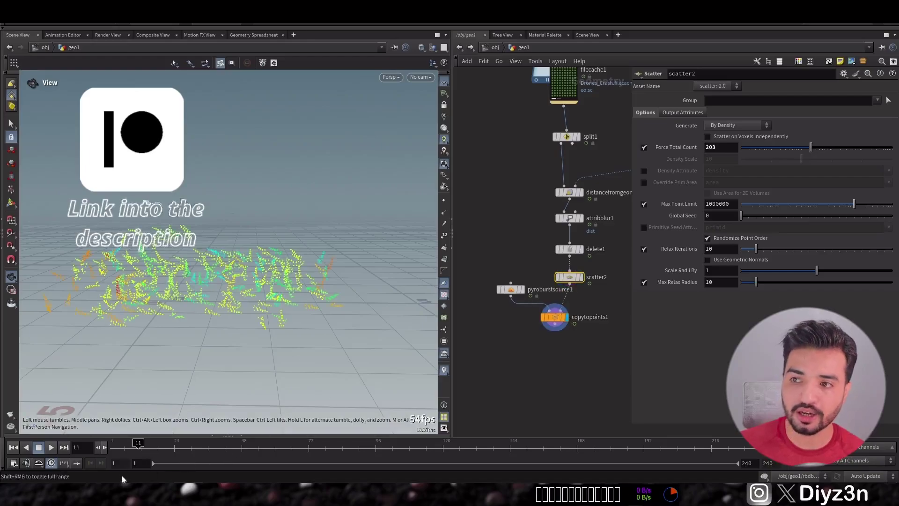
left_click(137, 446)
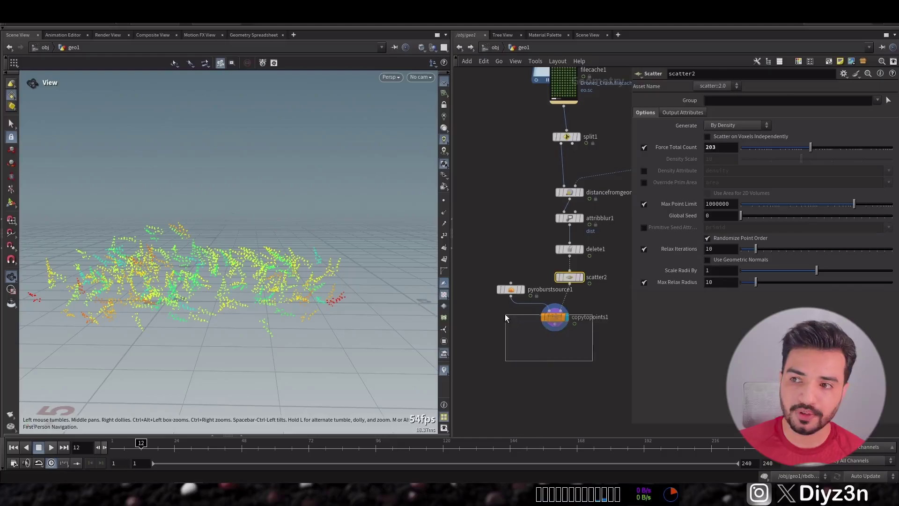
Set pyroburstsource1's trailing separation to 0.122 and inspect the denser burst trails.
left_click(510, 289)
left_click_drag(511, 289, 518, 317)
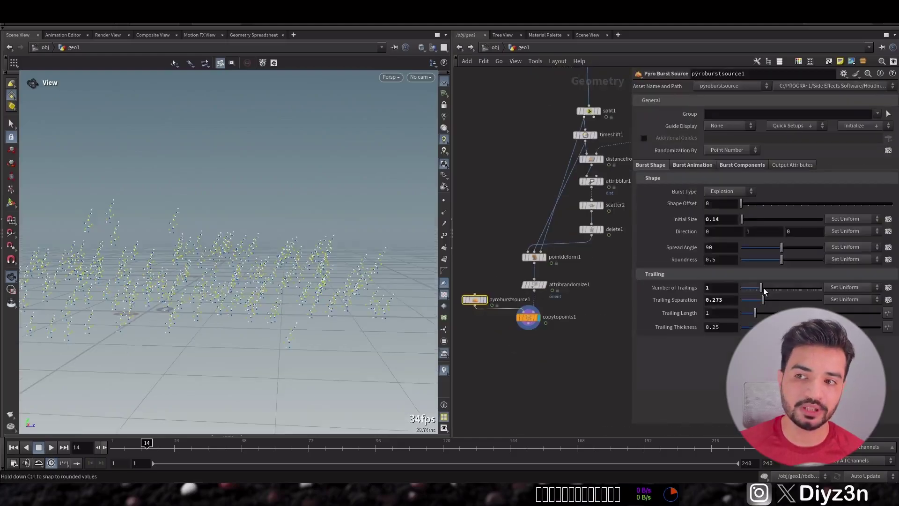
left_click_drag(769, 304, 751, 302)
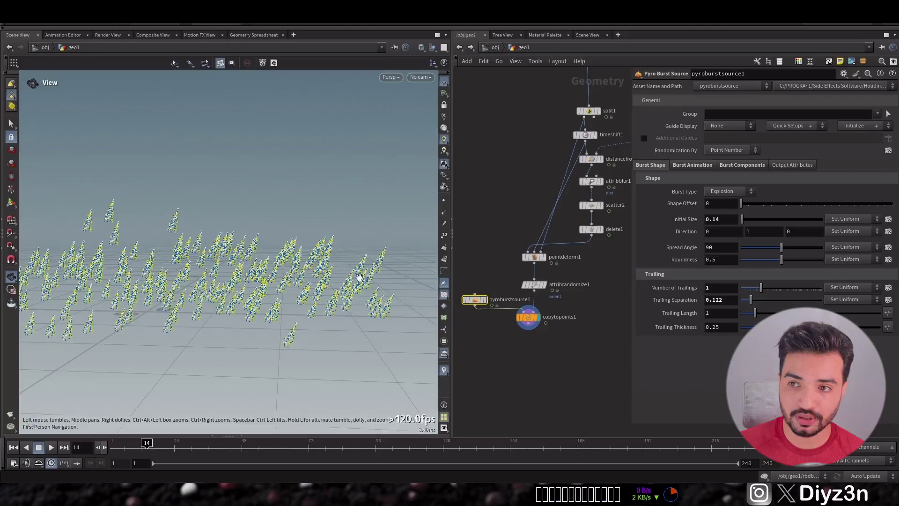
left_click_drag(357, 277, 271, 283)
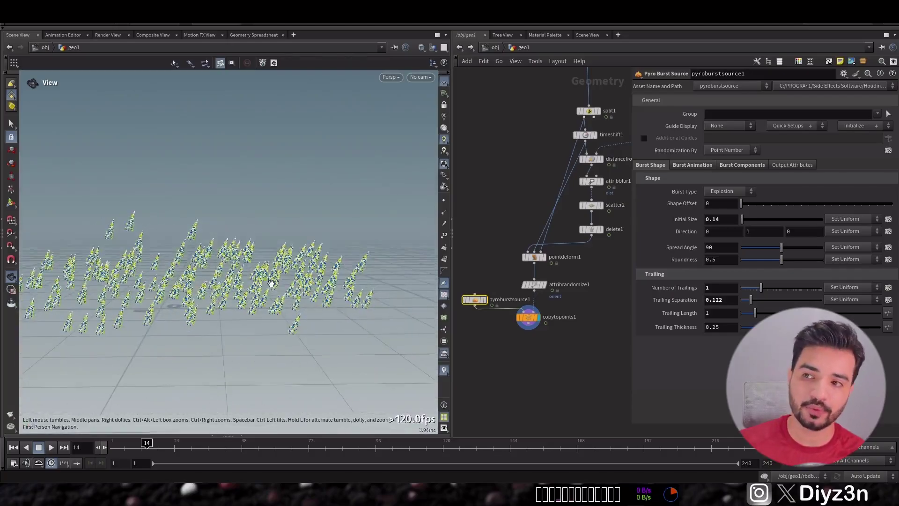
Set scatter2's forced total count to 50 and preview the bursts by playing and scrubbing the animation.
left_click(592, 206)
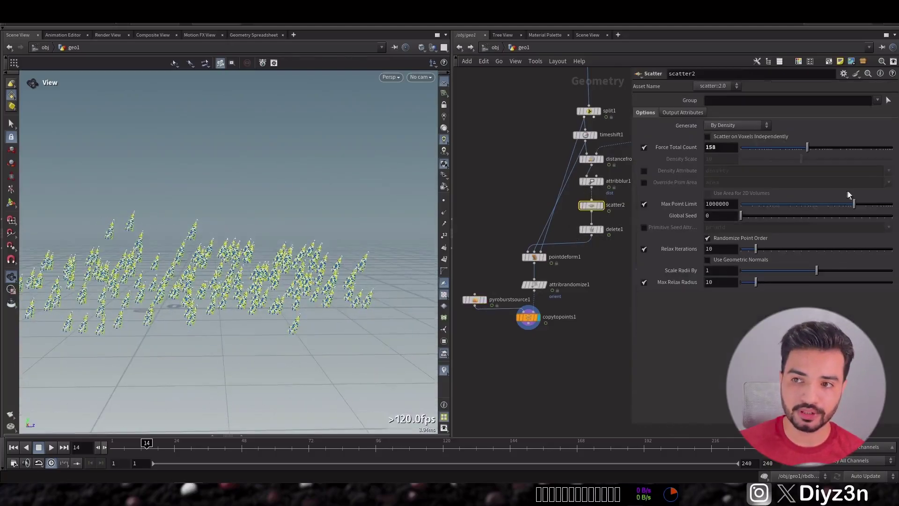
left_click_drag(802, 147, 792, 151)
left_click(39, 447)
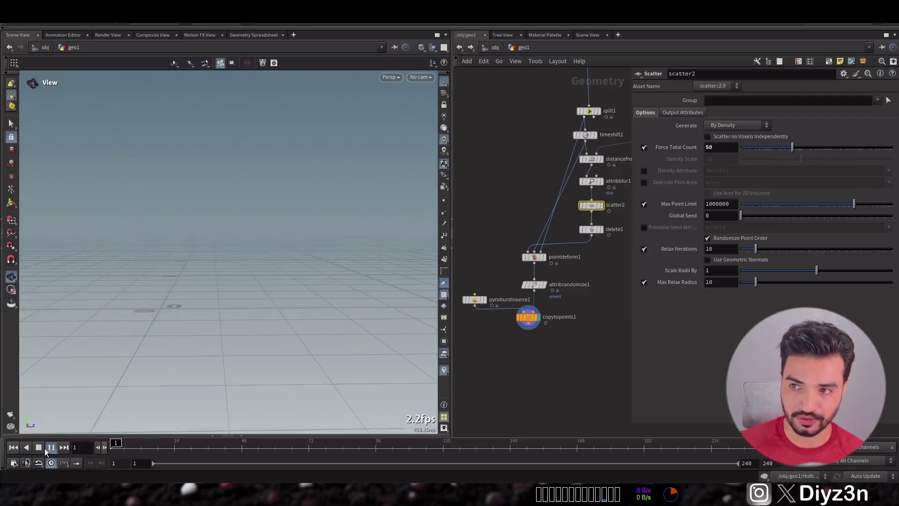
key("Up")
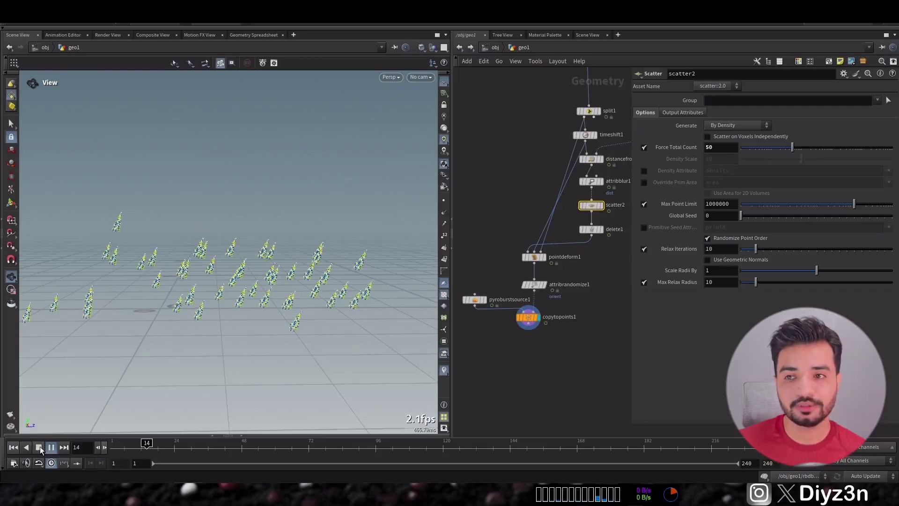
left_click(40, 446)
left_click_drag(147, 444, 138, 444)
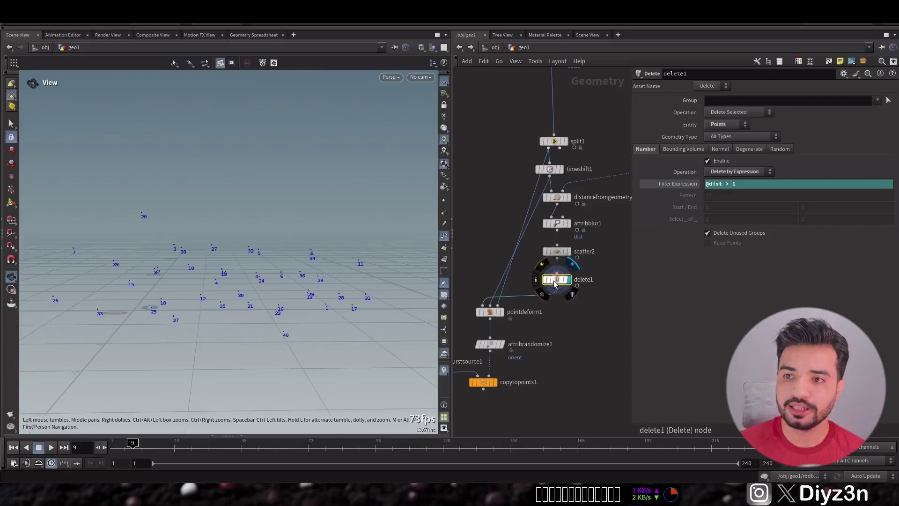
Insert an Attribute Create node between delete1 and pointdeform1 and display it.
scroll(565, 310, "up", 2)
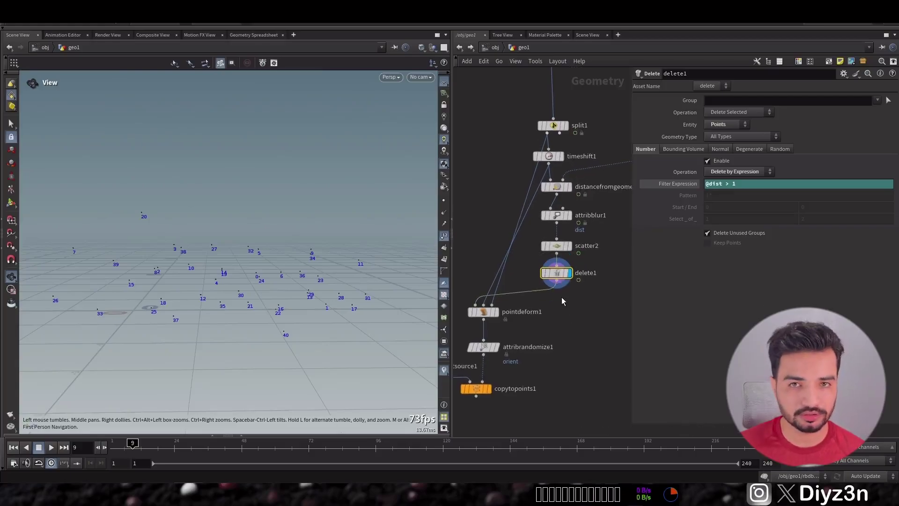
key("Tab")
left_click(687, 282)
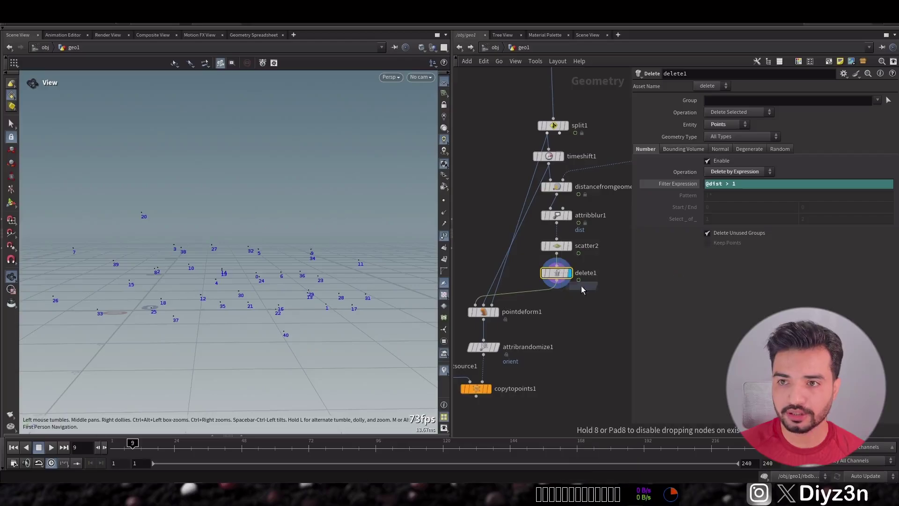
left_click(555, 294)
left_click(569, 303)
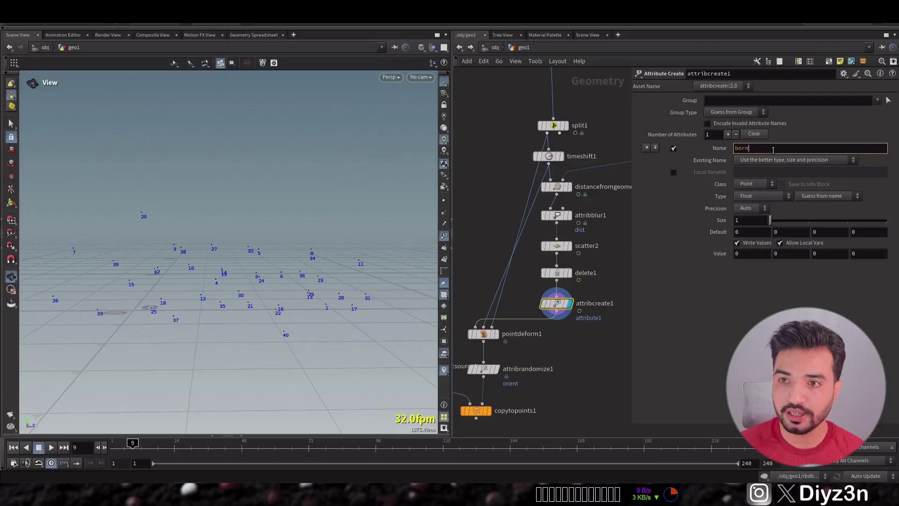
Define the point attribute born as an Integer with value $F, and check it in the geometry spreadsheet.
left_click(763, 196)
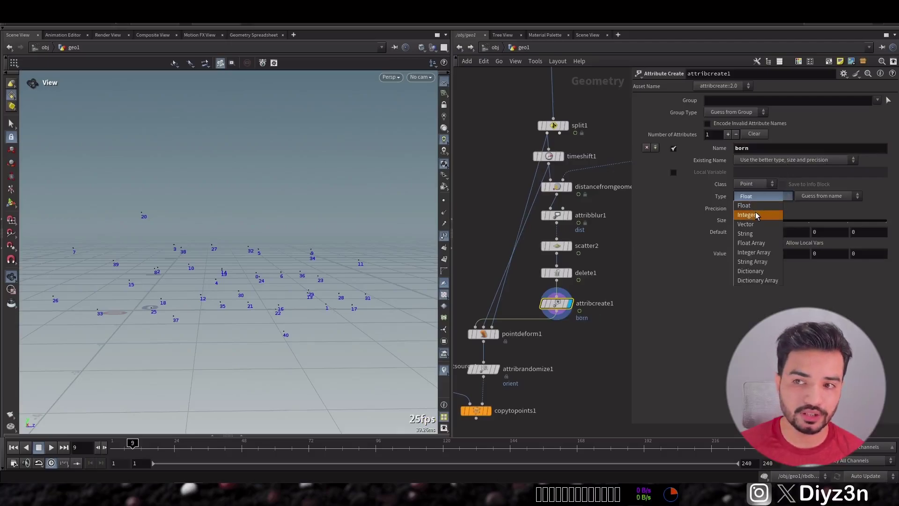
left_click(757, 215)
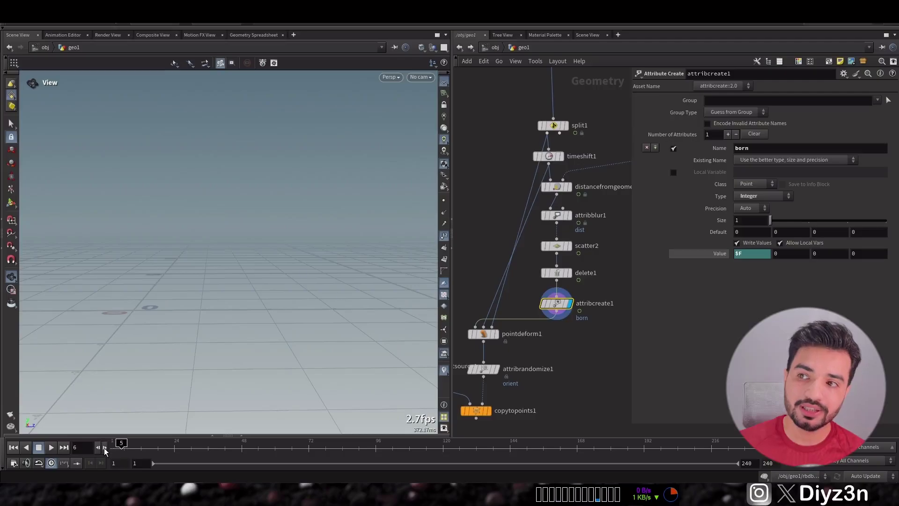
left_click(253, 35)
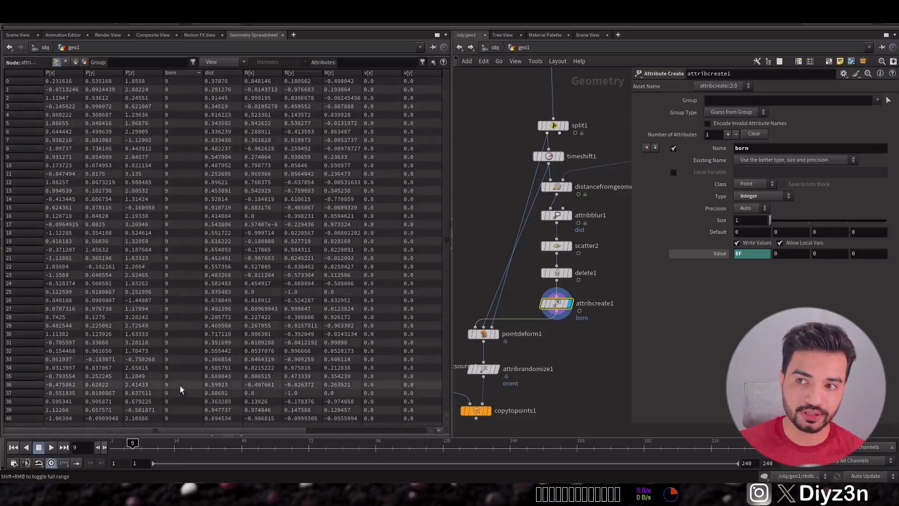
Insert a Solver node between attribcreate1 and pointdeform1, display it in the scene, and enter its inner network.
left_click(18, 35)
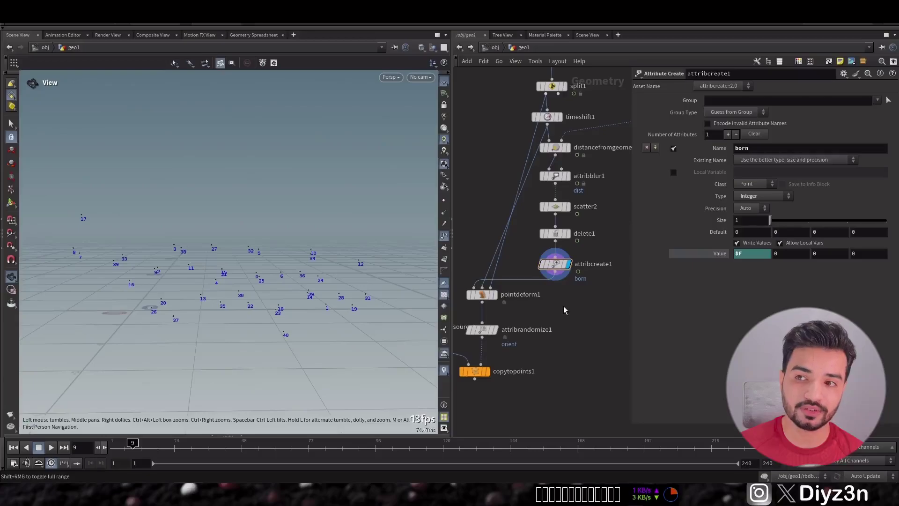
key("Tab")
type("solv")
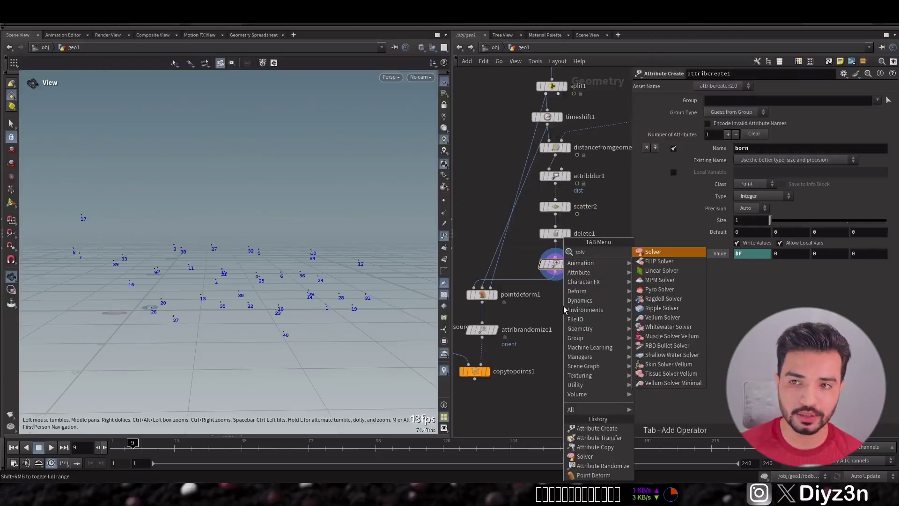
key("Return")
left_click(529, 298)
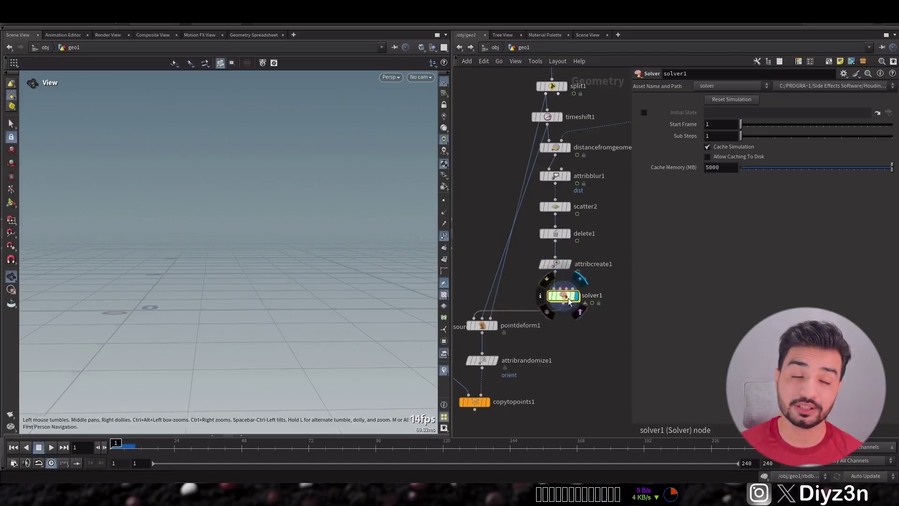
double_click(569, 300)
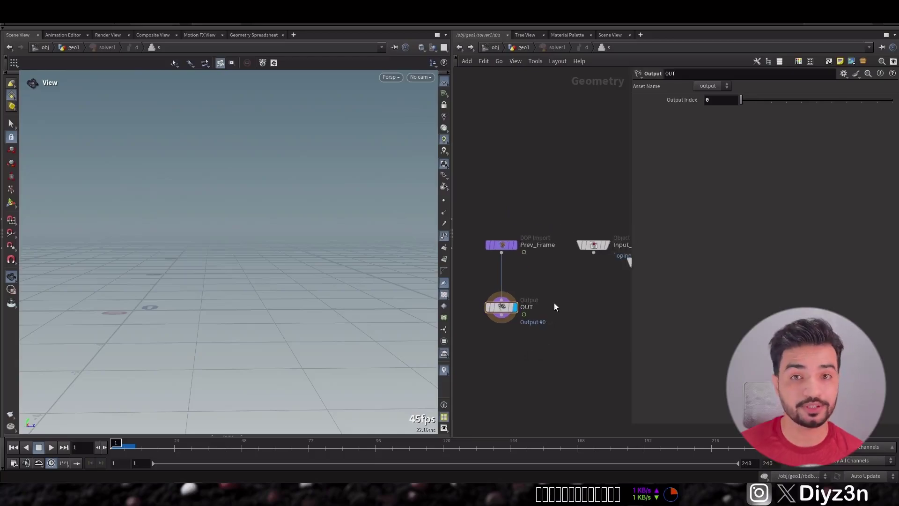
key("Tab")
type("rt")
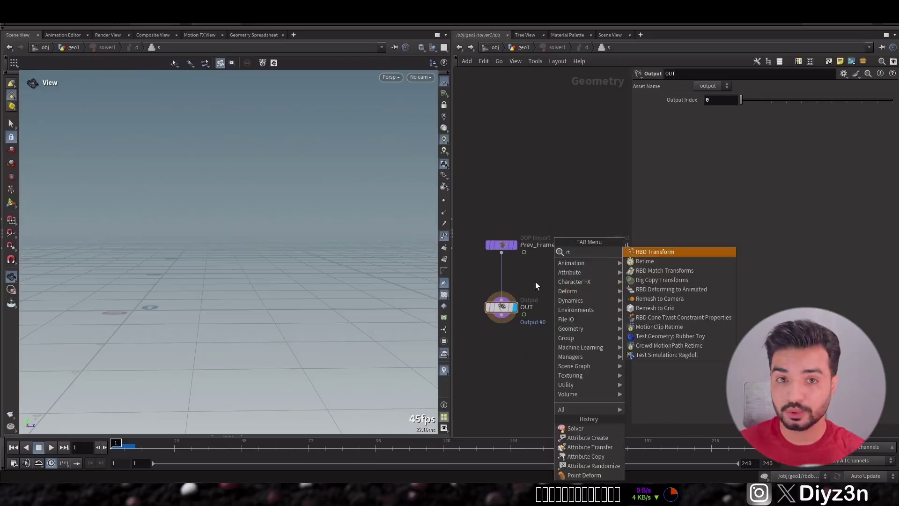
key("Escape")
Add an Attribute Transfer node fed by the solver's input and Prev_Frame, and connect its output to OUT.
key("Tab")
type("tra")
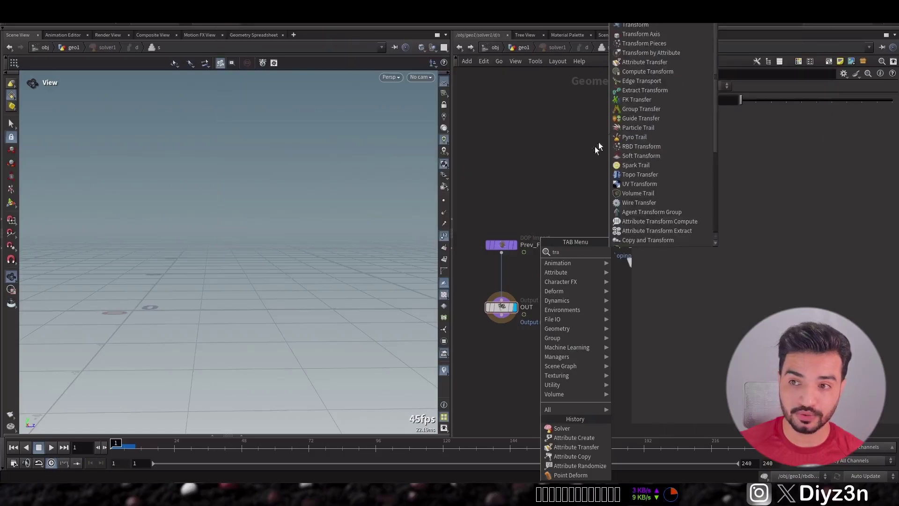
left_click(636, 62)
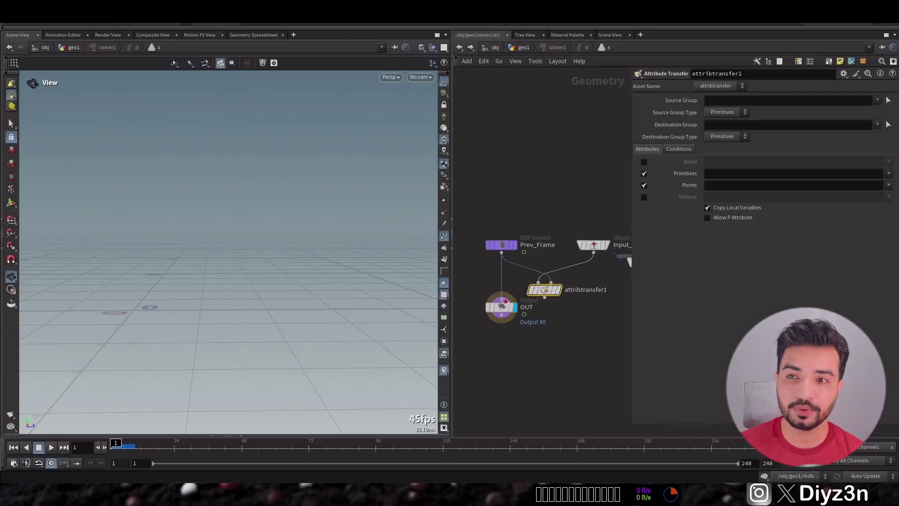
left_click_drag(505, 301, 535, 331)
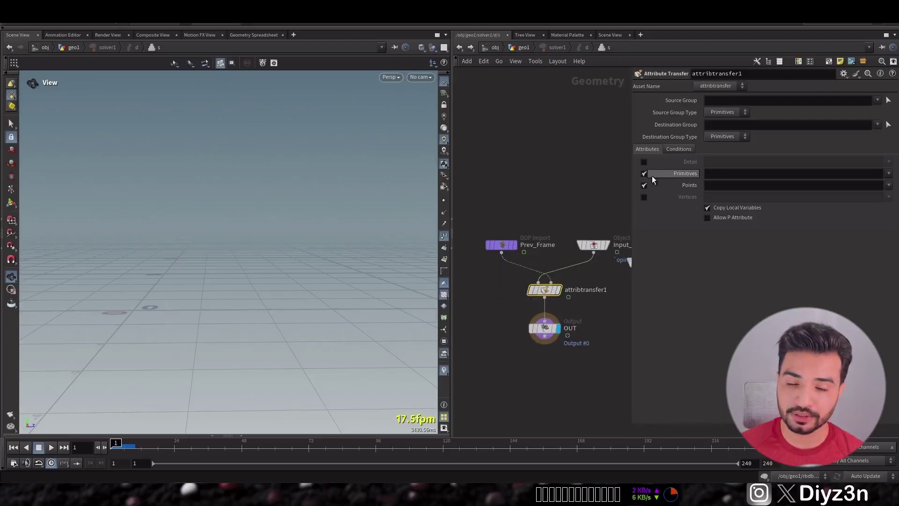
Limit attribtransfer1 to the point attribute born with a distance threshold of 1, and return to the geo1 network.
left_click(645, 174)
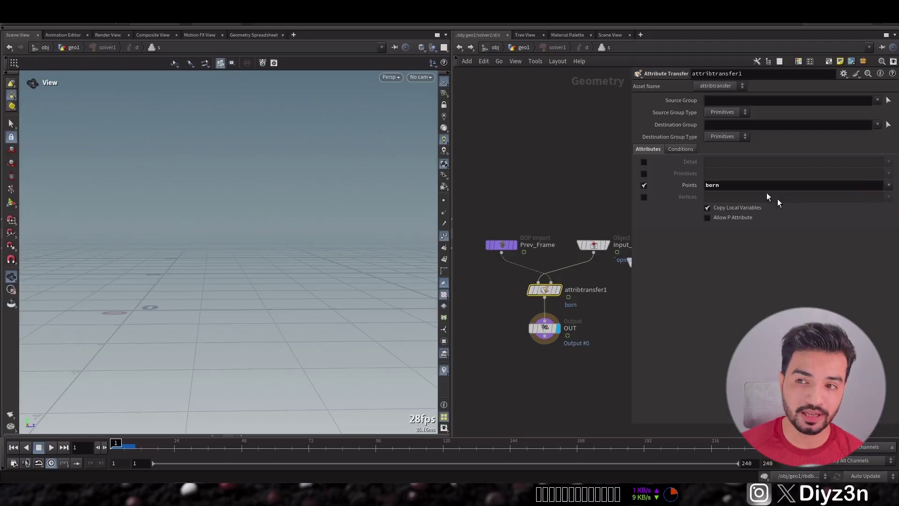
left_click(680, 149)
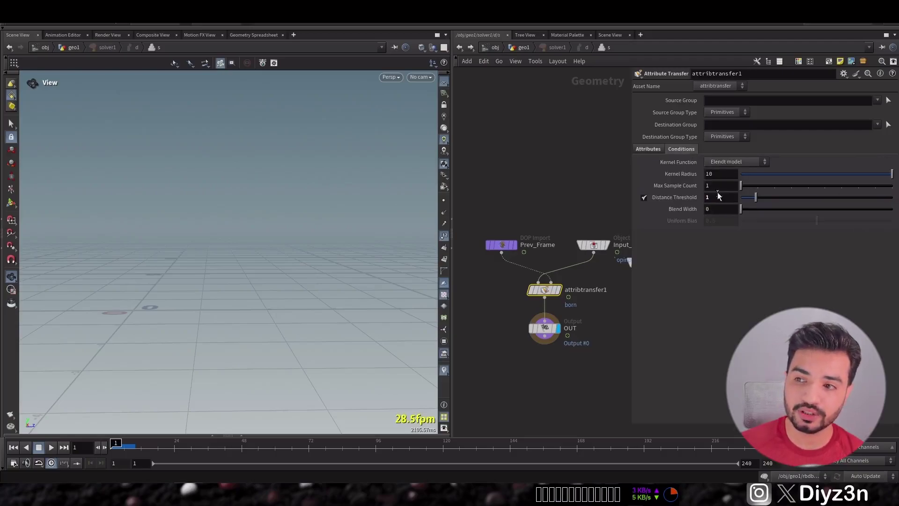
left_click(529, 48)
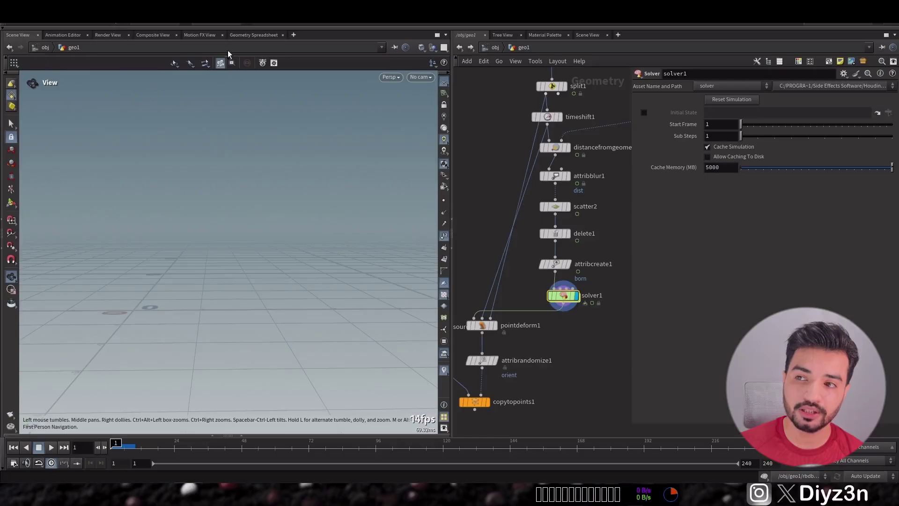
Check solver1's born values in the geometry spreadsheet while advancing the frames, and return to the scene view.
left_click(253, 35)
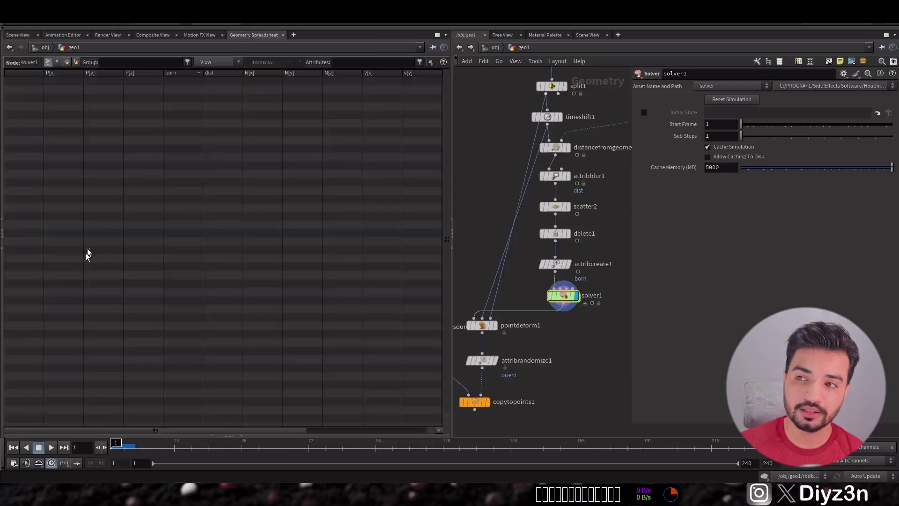
left_click(104, 448)
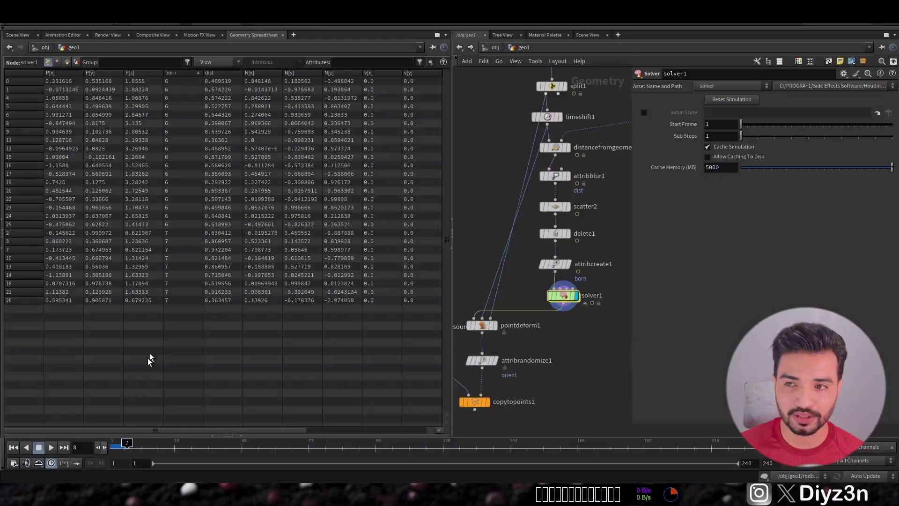
left_click(17, 35)
Rewind to frame 1 and scrub the timeline to review the cached bursts of filecache2.
left_click(13, 447)
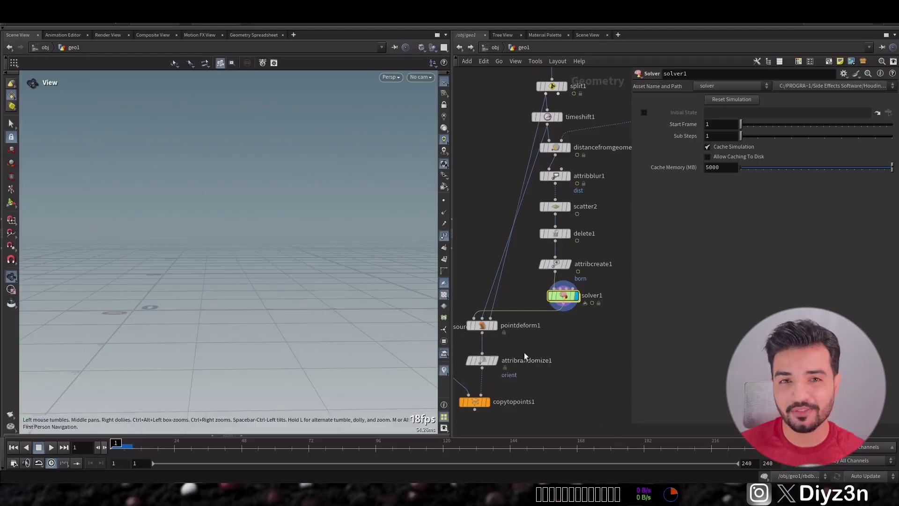
scroll(582, 281, "down", 5)
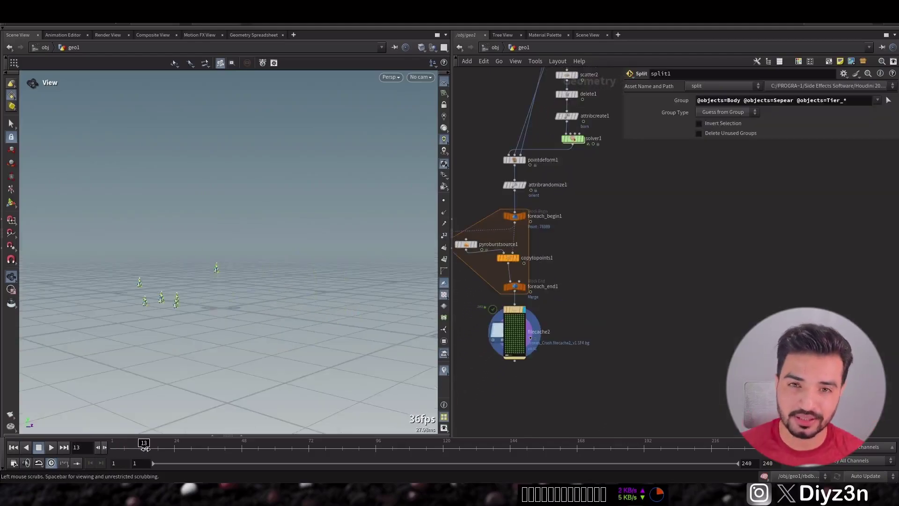
left_click_drag(141, 451, 130, 452)
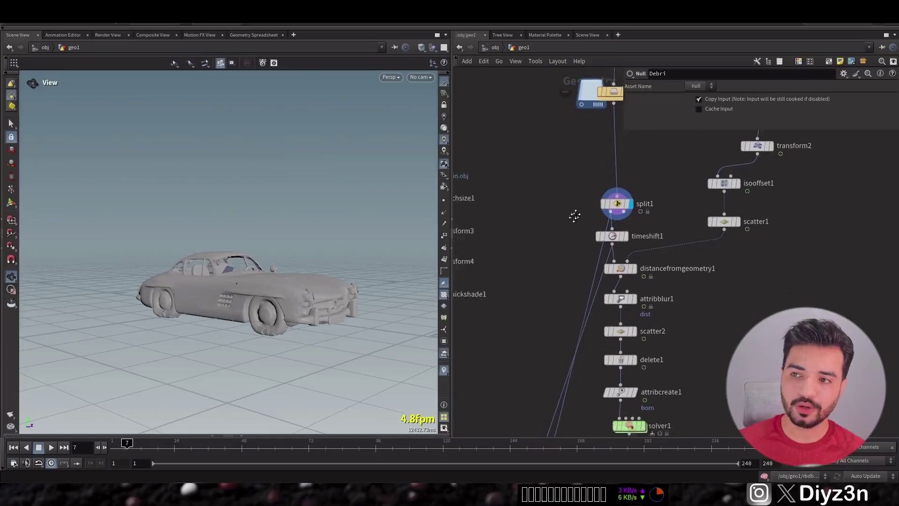
Display uvquickshade1 of the terrain chain and examine the terrain.
key("l")
left_click(508, 248)
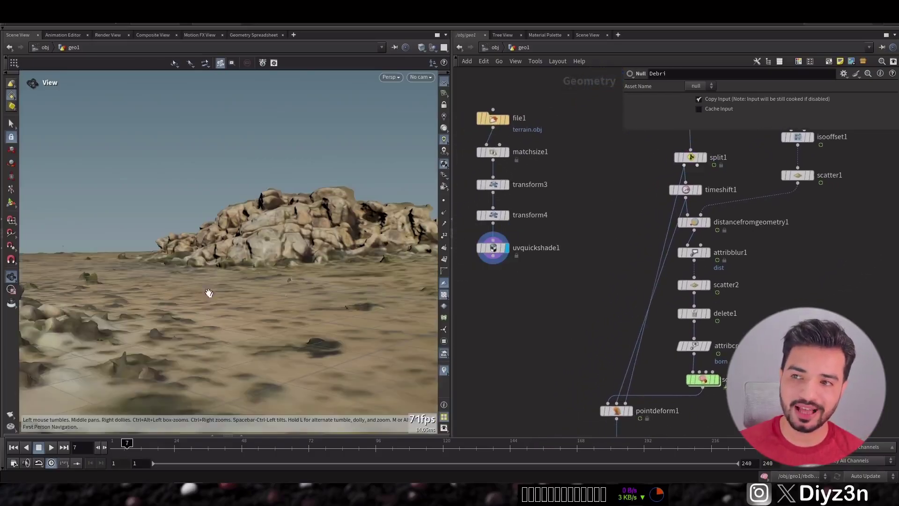
left_click_drag(253, 288, 271, 237)
Add a Merge node that combines uvquickshade1 with split1, and display the car together with the terrain.
key("Tab")
type("mer")
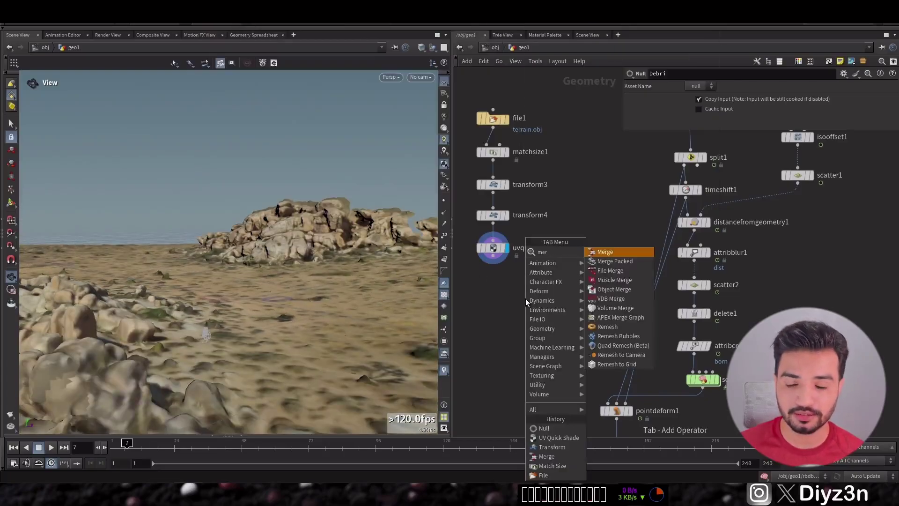
left_click(605, 261)
left_click(498, 262)
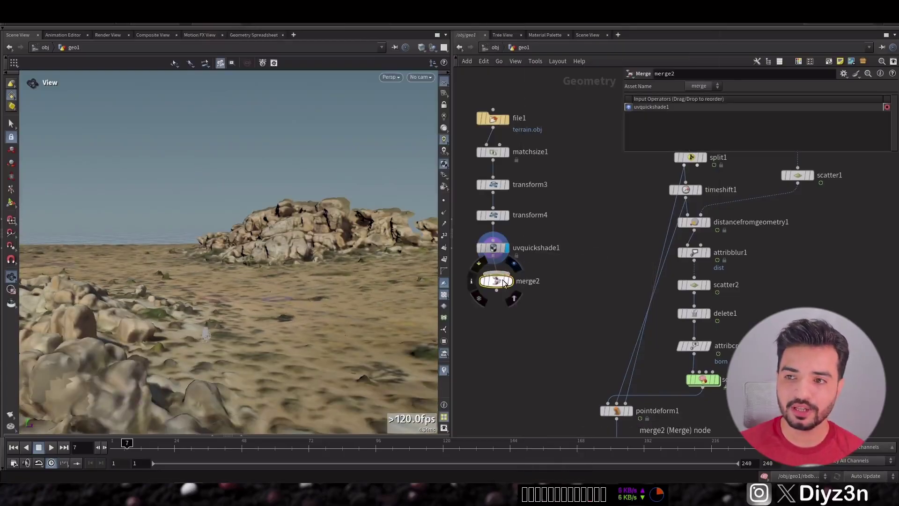
left_click_drag(499, 283, 536, 284)
left_click(533, 277)
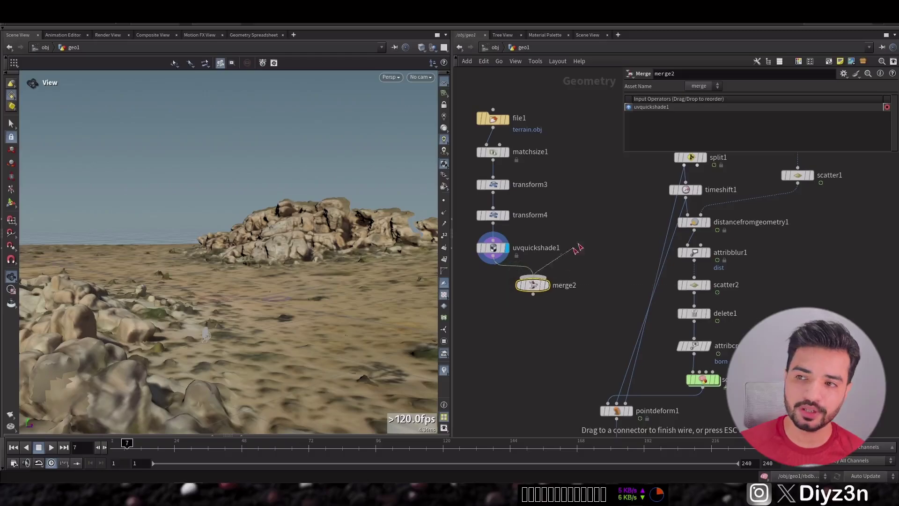
left_click(548, 286)
right_click_drag(230, 275, 245, 290)
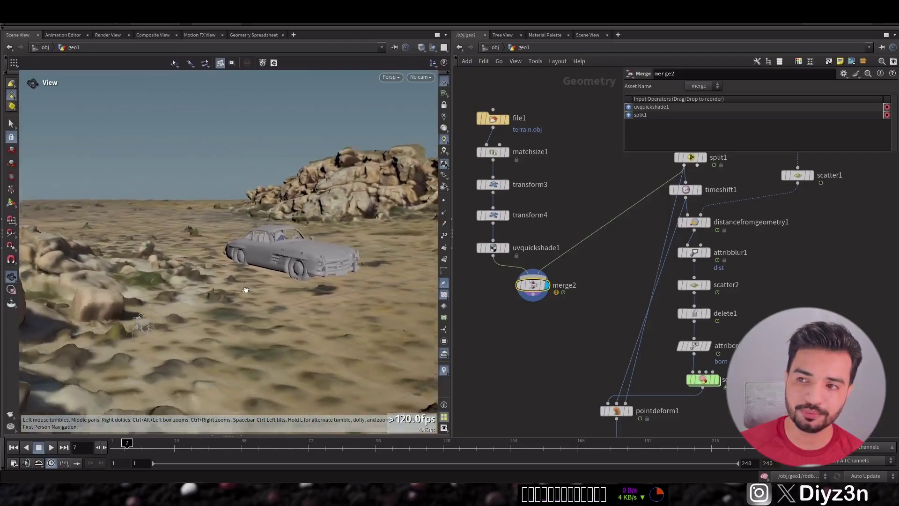
Feed merge2 and scatter1 into a second Distance from Geometry node and step forward to frame 13 to inspect the dist coloring.
middle_click(555, 304)
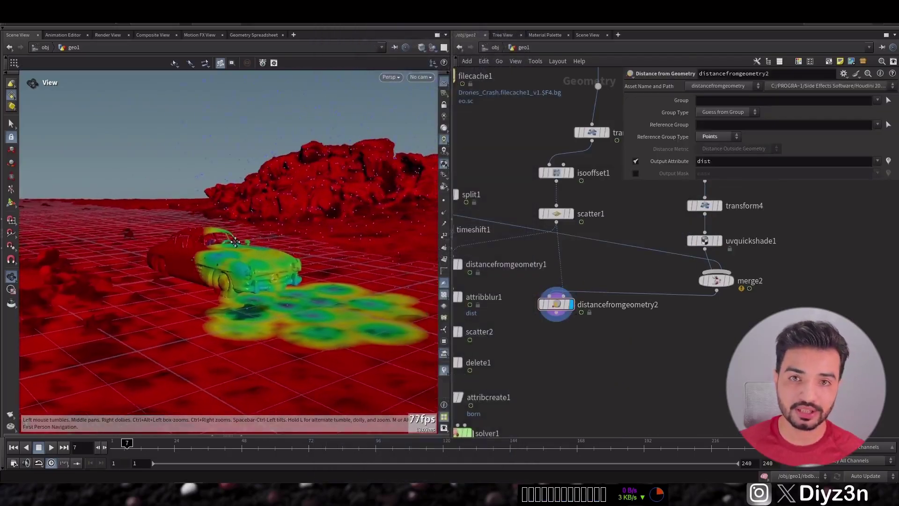
left_click_drag(235, 242, 173, 233)
left_click(105, 448)
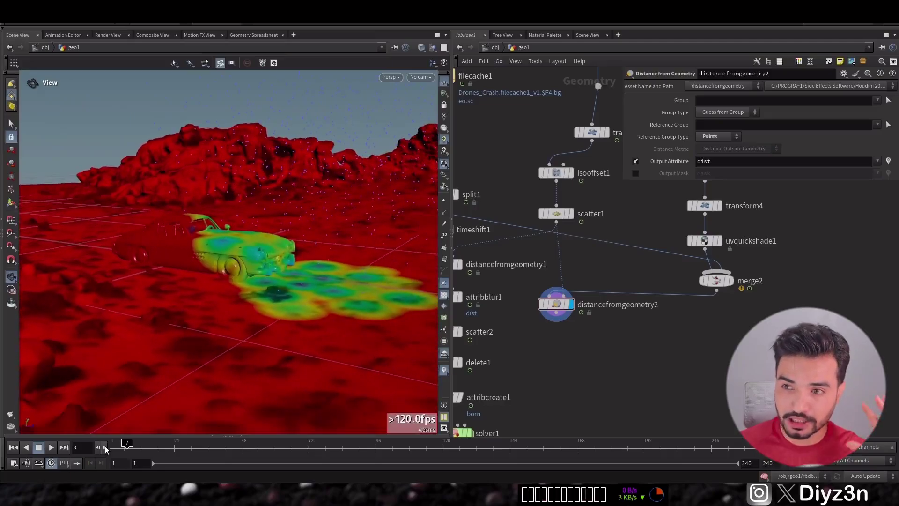
left_click(105, 448)
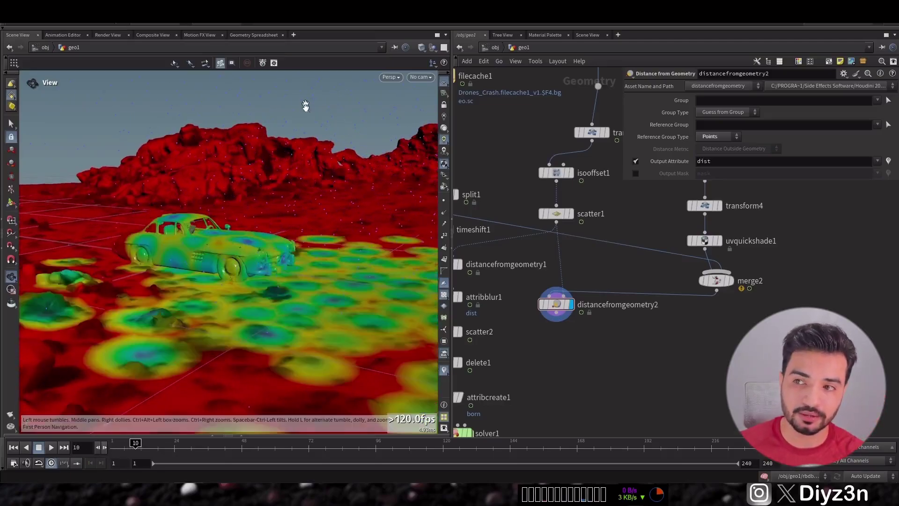
left_click_drag(212, 219, 221, 290)
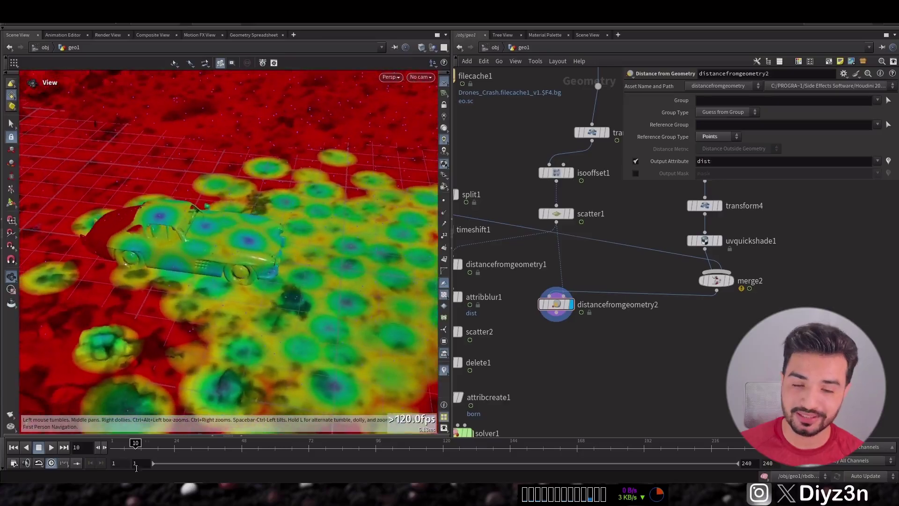
double_click(104, 448)
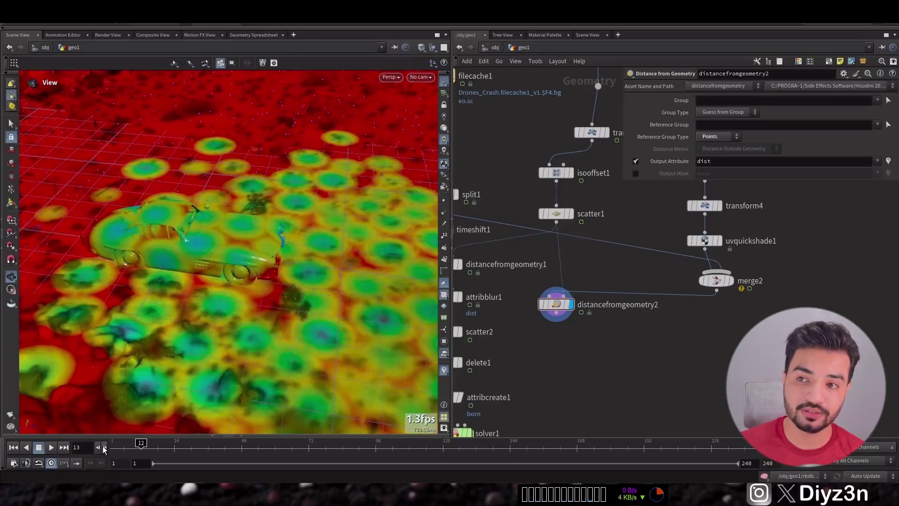
mouse_move(257, 226)
left_mouse_down()
mouse_move(236, 261)
mouse_move(231, 230)
mouse_move(171, 225)
left_mouse_up()
Place a copy of attribblur1 below distancefromgeometry2 and display the blurred dist attribute.
middle_click_drag(668, 377, 653, 352)
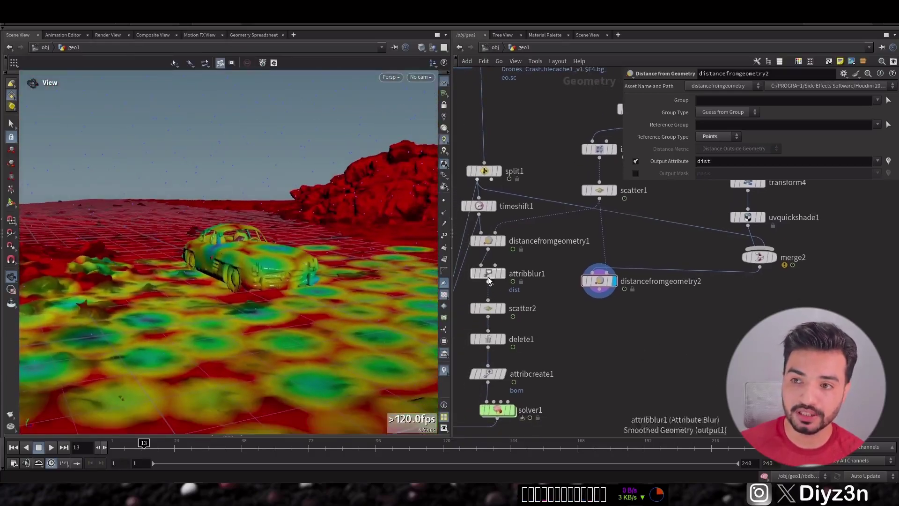
left_click_drag(488, 274, 609, 314)
left_click(592, 316)
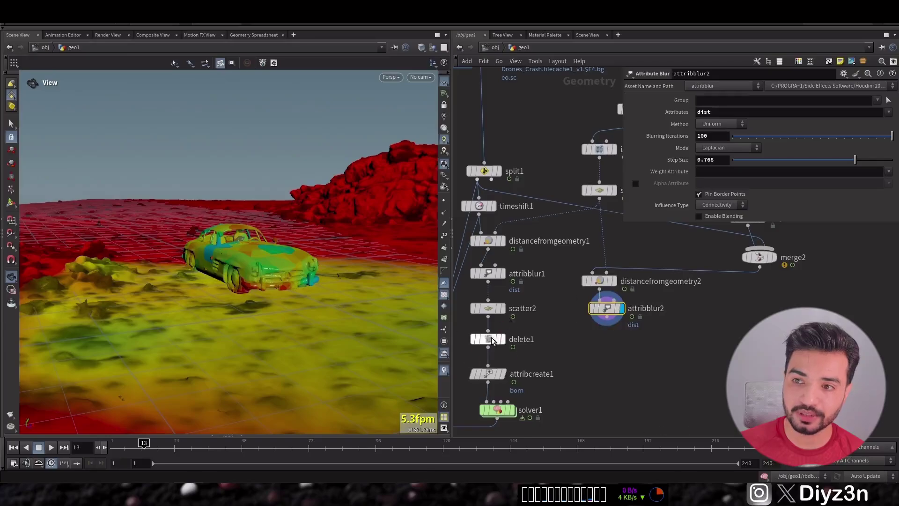
left_click_drag(490, 337, 610, 345, "alt")
key("r")
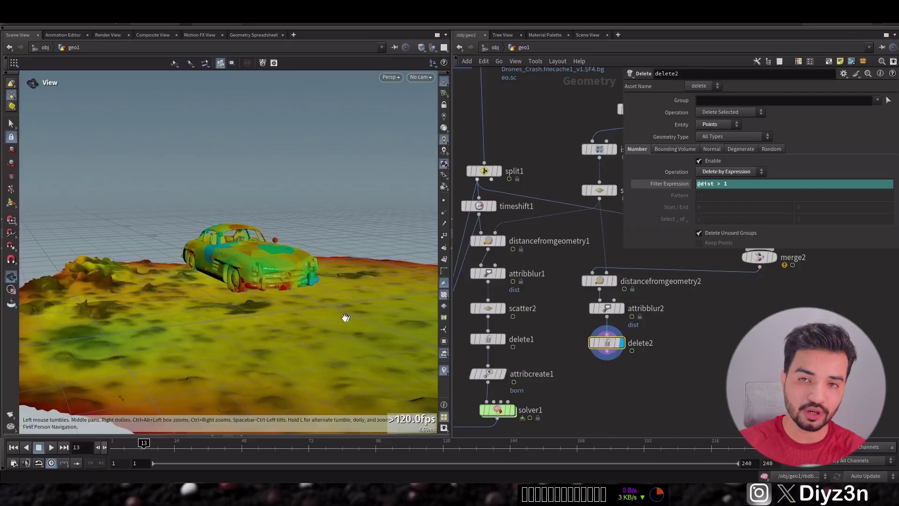
left_click_drag(345, 317, 433, 308)
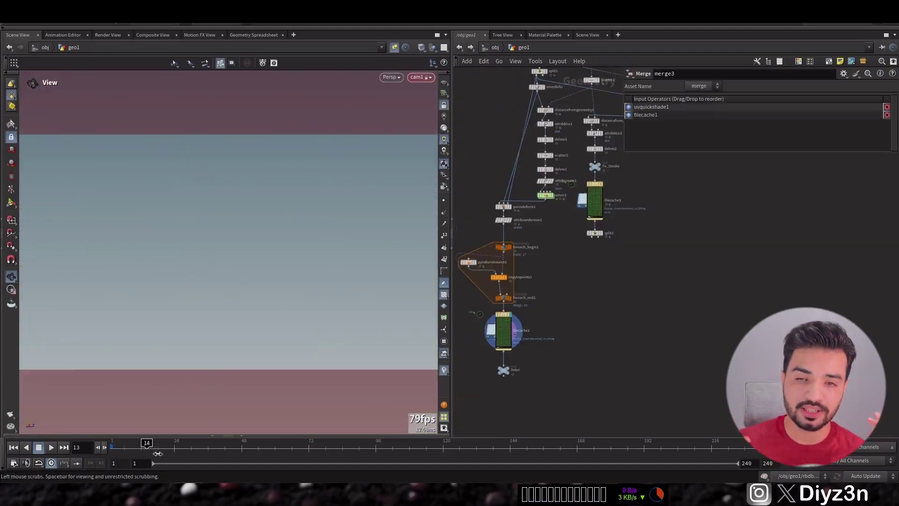
Scrub through filecache2's bursts, and display the file cache below the smoke null to review it up to frame 20.
left_click_drag(158, 454, 162, 453)
middle_click_drag(687, 264, 659, 337)
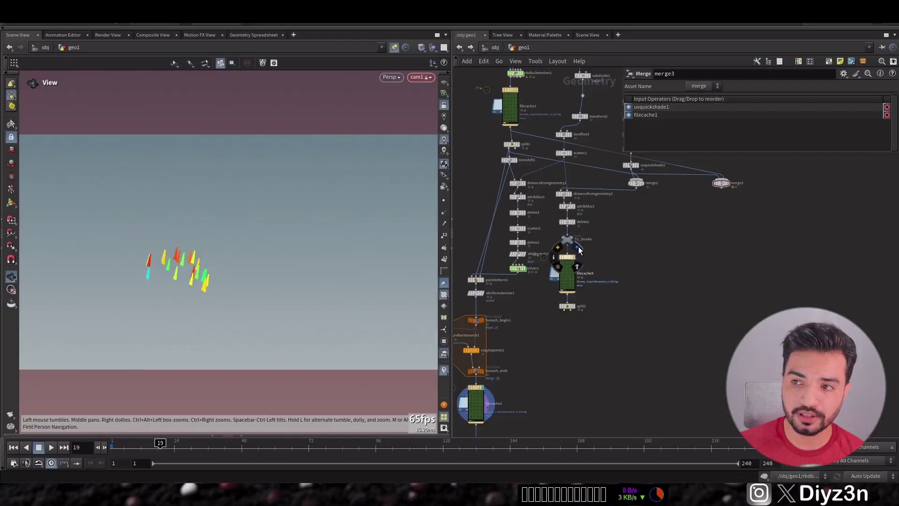
left_click(578, 247)
left_click_drag(115, 454, 163, 453)
Display the Debri null, scrub to frame 18, and inspect the cached burst trails up close.
middle_click_drag(536, 371, 544, 282)
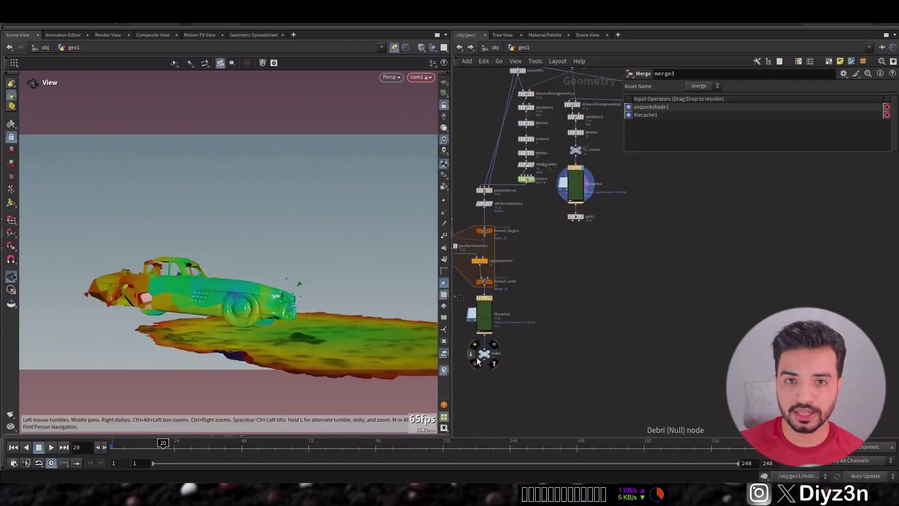
left_click(498, 351)
left_click(131, 451)
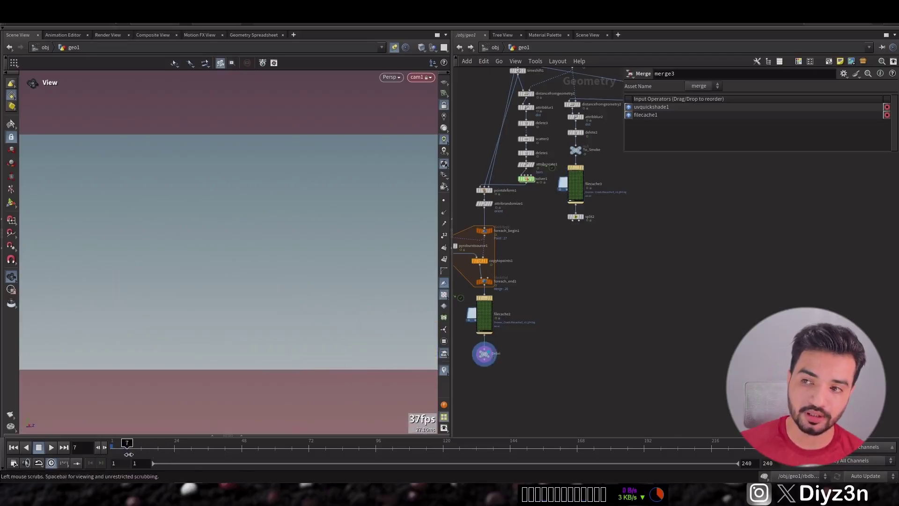
left_click_drag(129, 454, 158, 453)
scroll(334, 269, "up", 5)
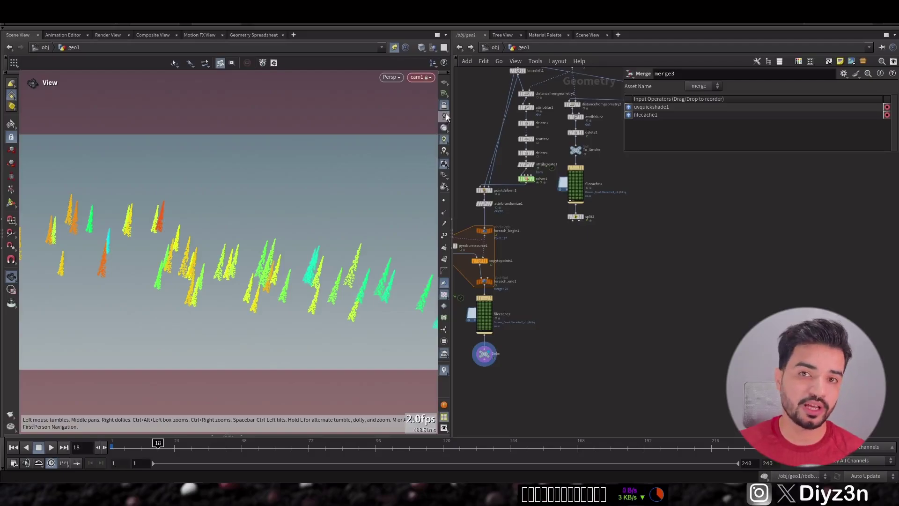
left_click_drag(260, 255, 256, 282)
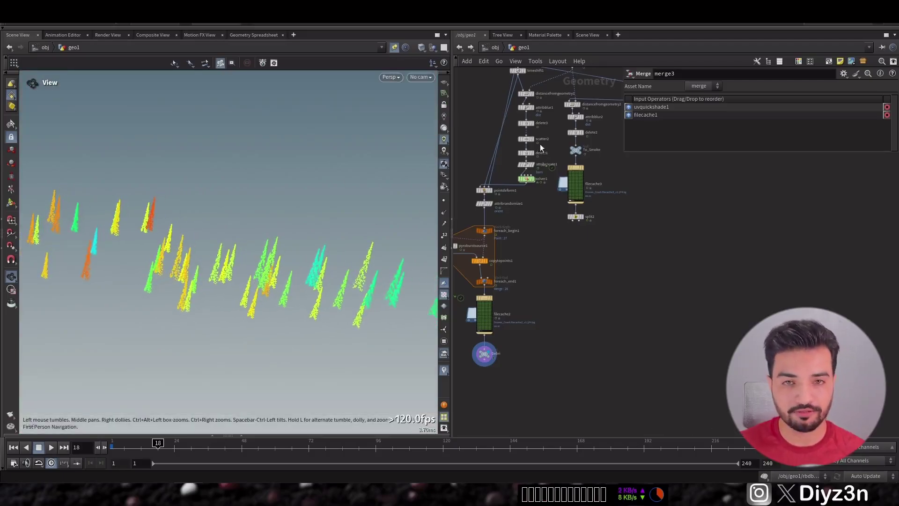
Turn on point display for the cached burst trails and inspect them up close.
left_click(442, 202)
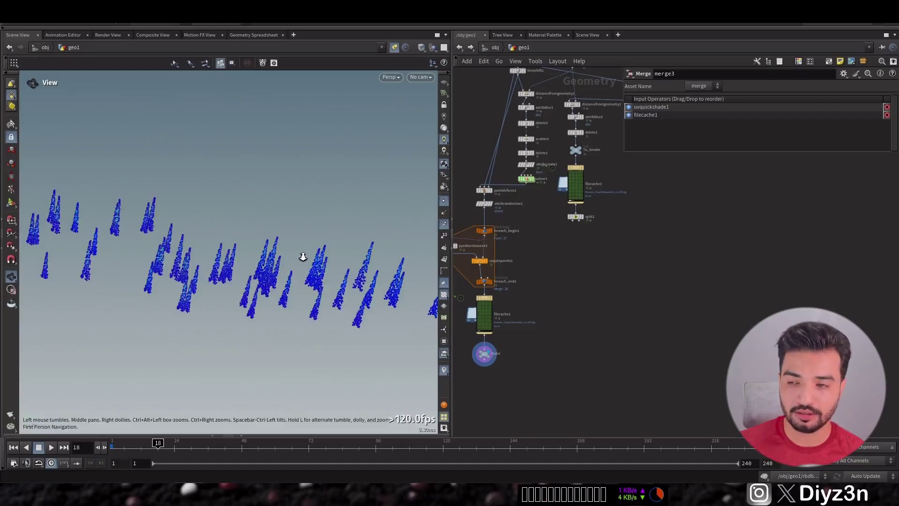
left_click_drag(303, 256, 323, 262)
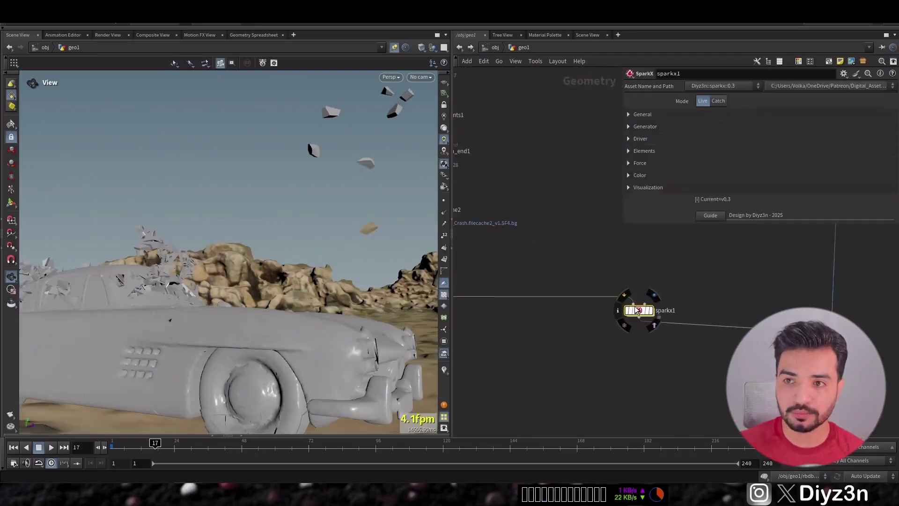
Display sparkx1 and enable its Particle element, keeping the driver on the v attribute.
left_click(655, 295)
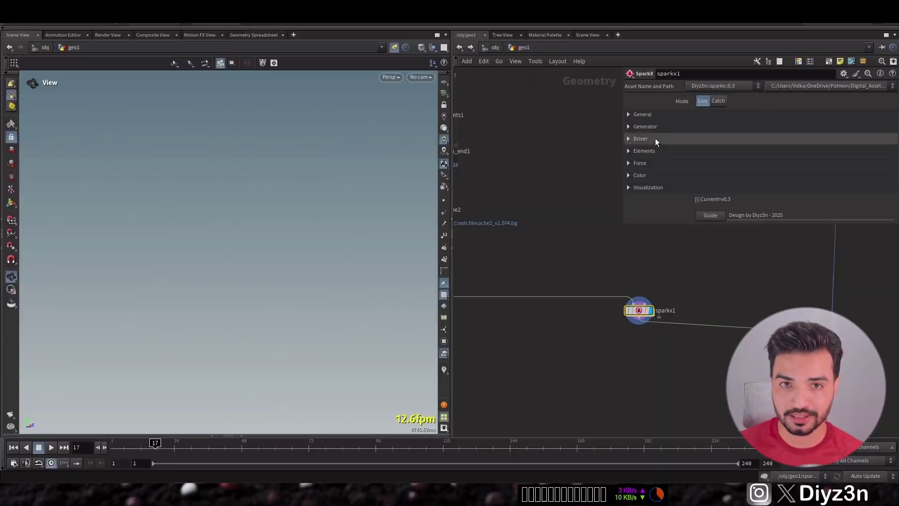
left_click(656, 139)
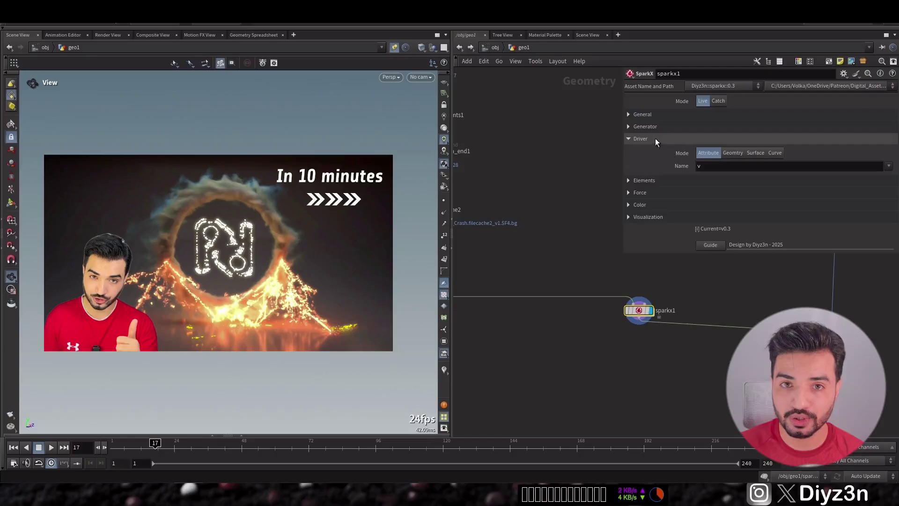
left_click(654, 139)
left_click(648, 150)
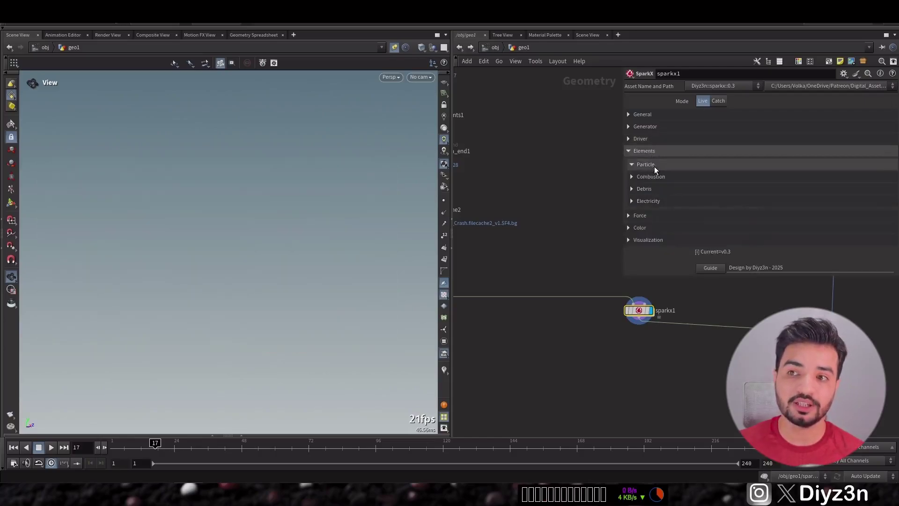
left_click(654, 165)
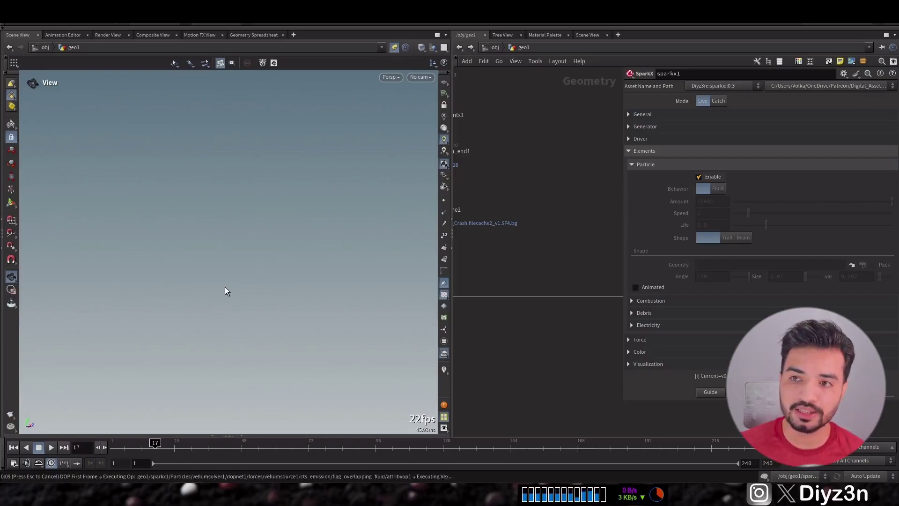
left_click_drag(225, 291, 258, 294)
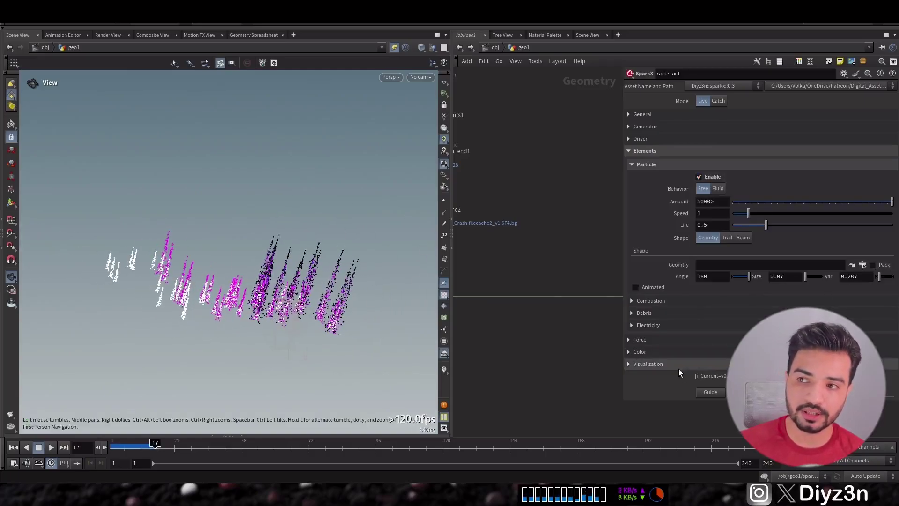
Apply the Grayscale preset to sparkx1's color ramp.
left_click(669, 351)
left_click(883, 391)
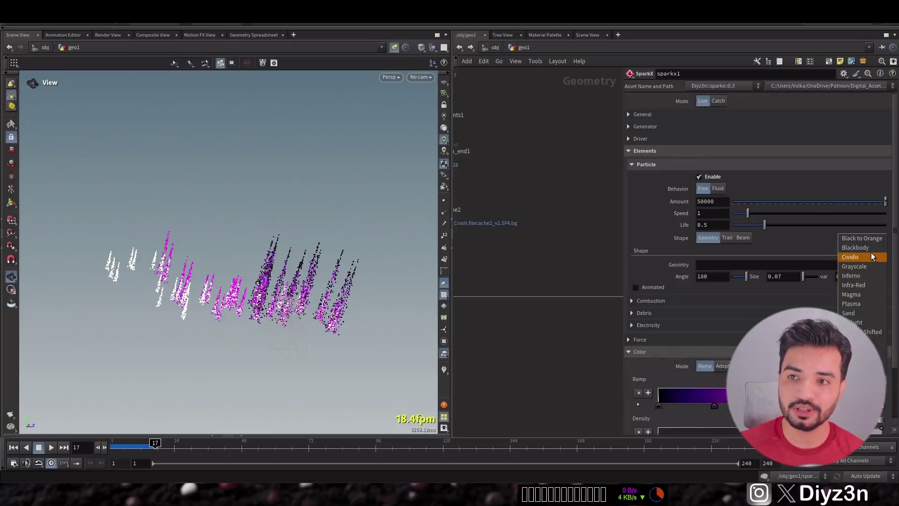
left_click(867, 266)
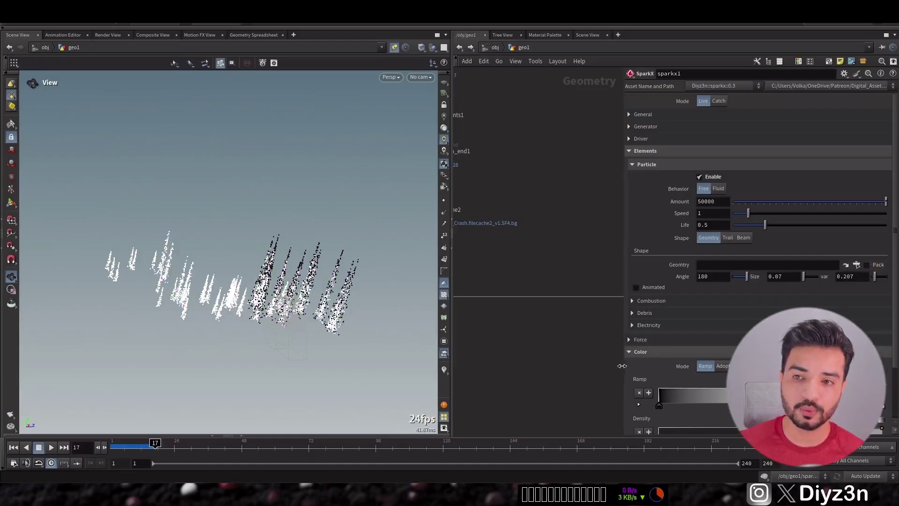
Display merge4, set sparkx1's particle speed to .5, and play back a flipbook of the car and particles.
left_click_drag(619, 366, 723, 367)
middle_click_drag(682, 367, 500, 342)
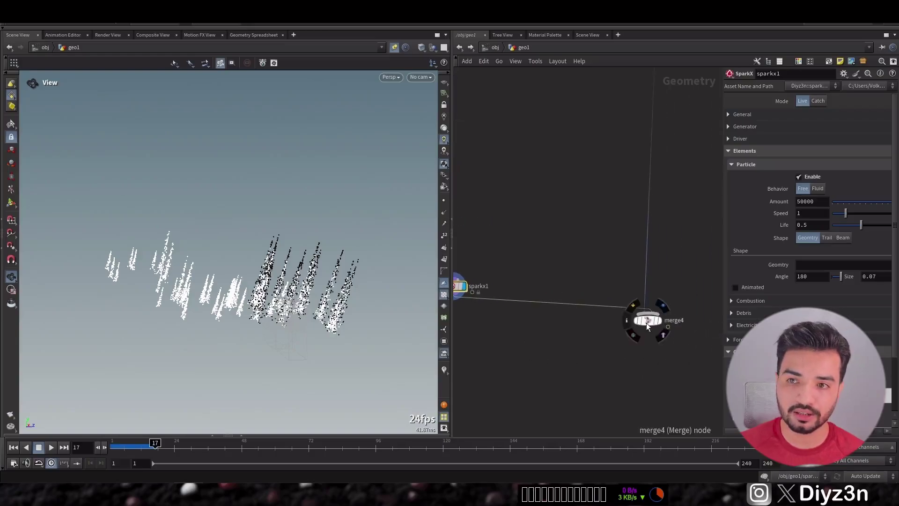
left_click(664, 303)
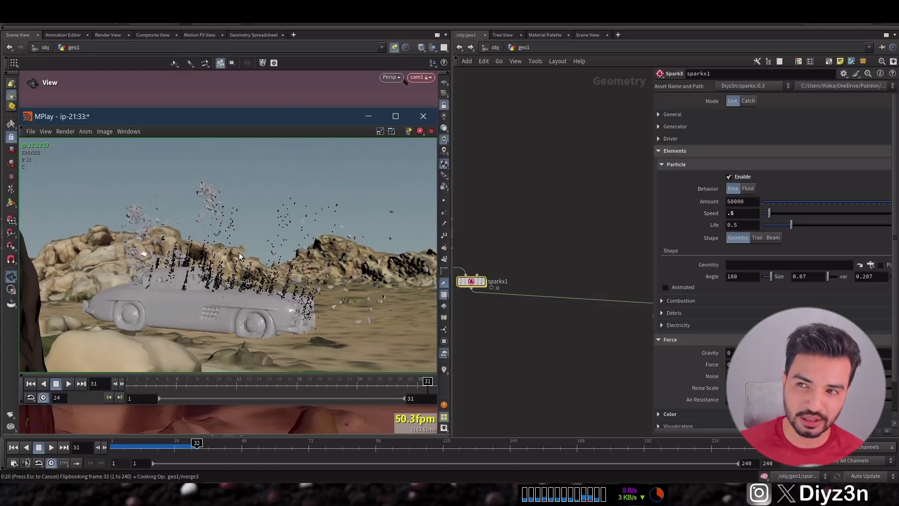
left_click(69, 383)
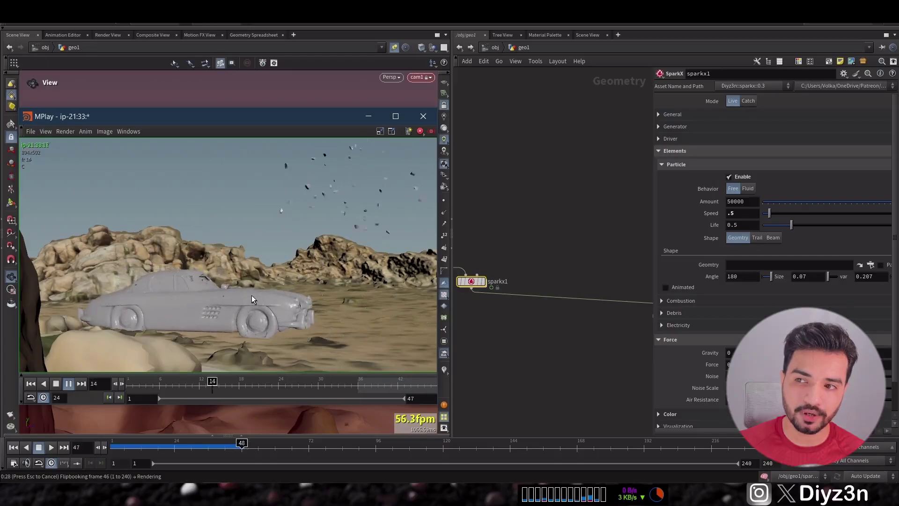
left_click(423, 115)
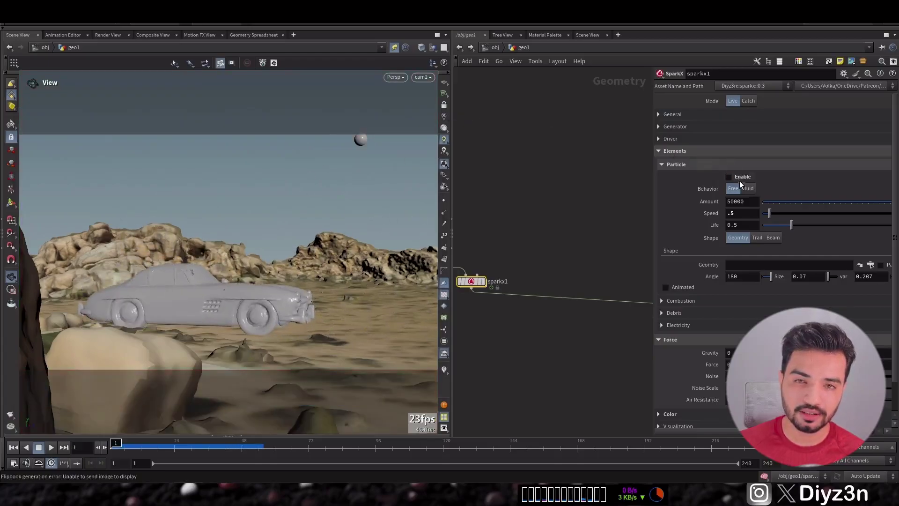
Enable sparkx1's Debris element in Solid mode in place of Particle, and play the simulation to frame 19.
left_click(683, 164)
left_click(684, 189)
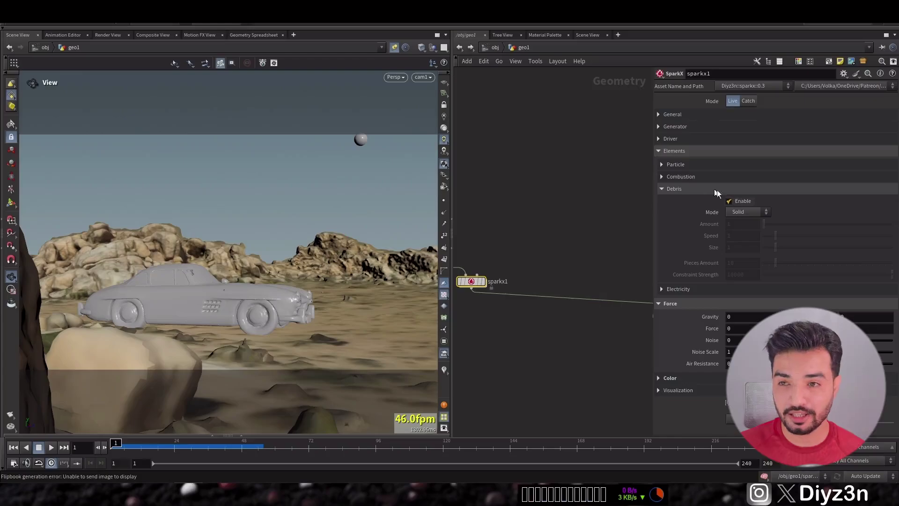
left_click(729, 201)
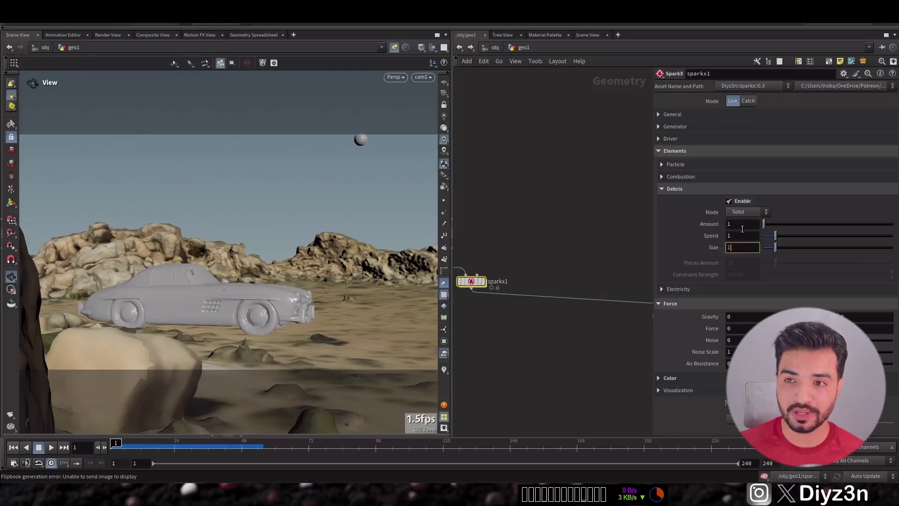
left_click(51, 449)
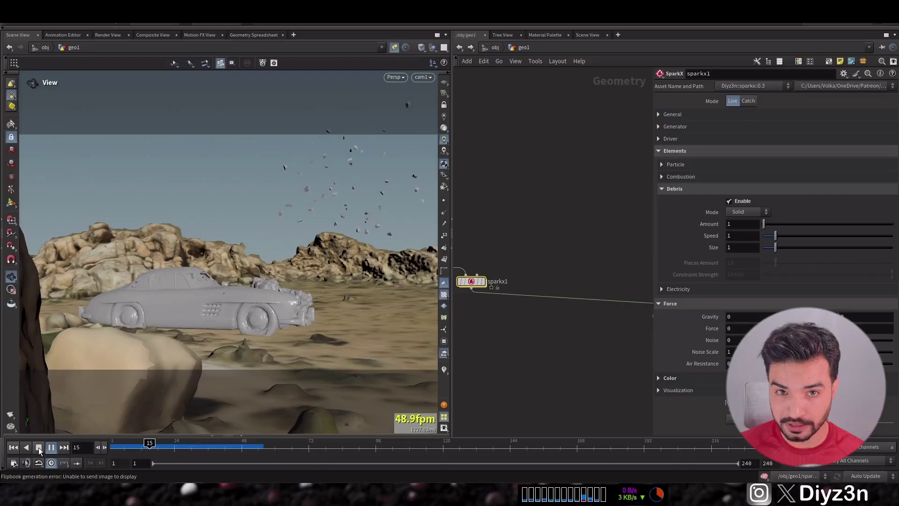
left_click(39, 448)
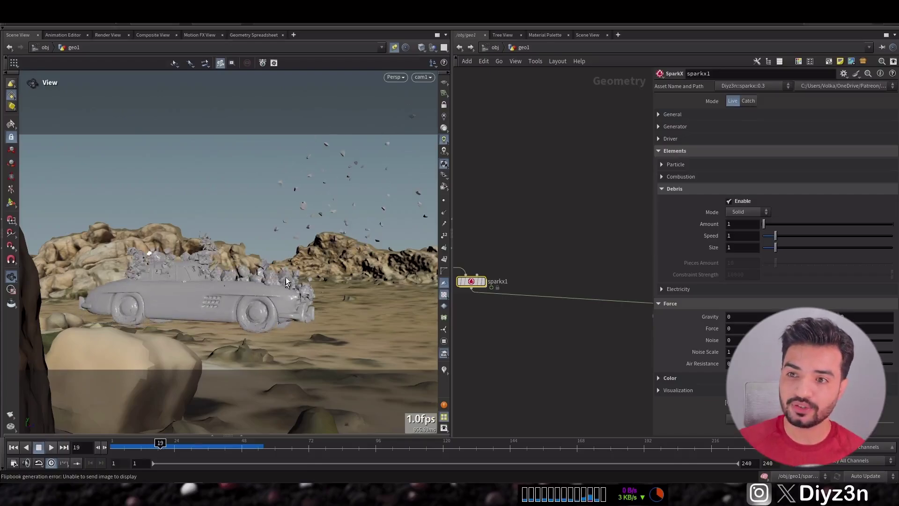
Inspect the debris up close, return to frame 1, and set the debris size to .25 and amount to 10.
key("Escape")
scroll(341, 268, "up", 5)
left_click_drag(341, 268, 84, 419)
left_click(14, 448)
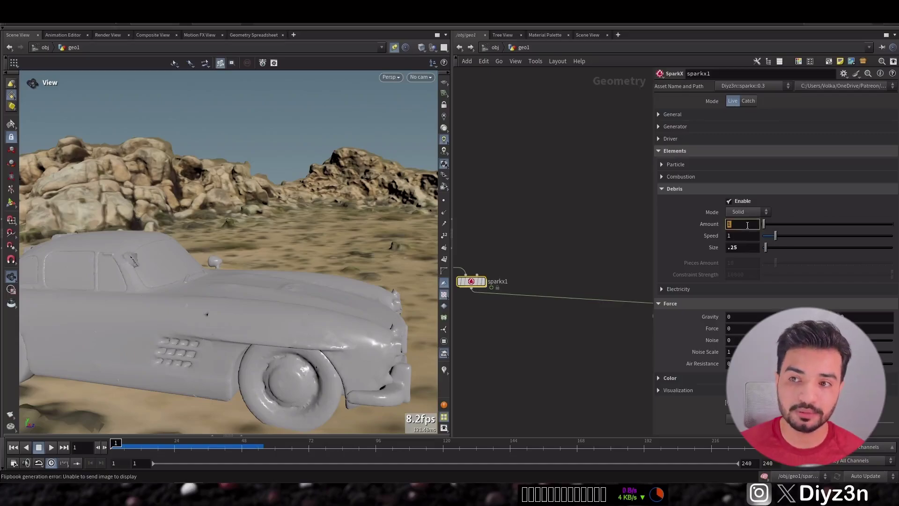
Look through cam1, set the debris amount to 20, speed to 2 and size to .15, and review the flipbook.
left_click(420, 77)
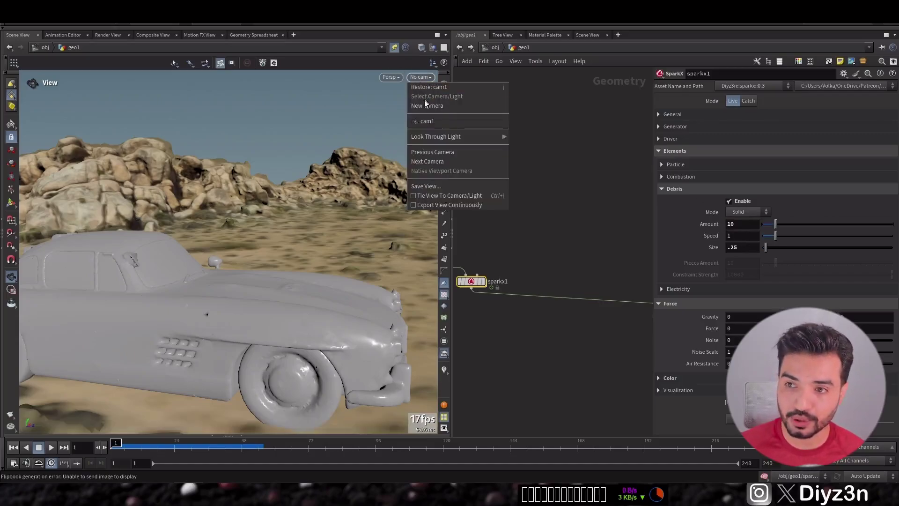
left_click(468, 121)
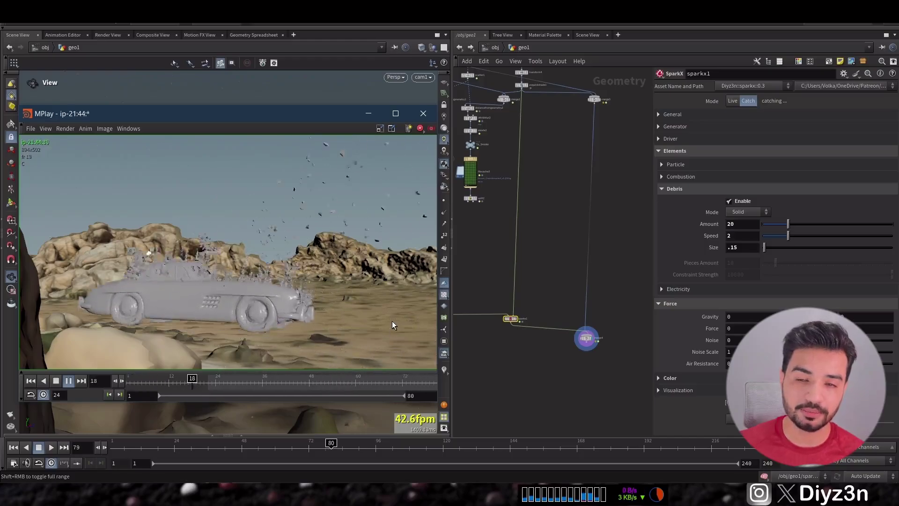
left_click(423, 113)
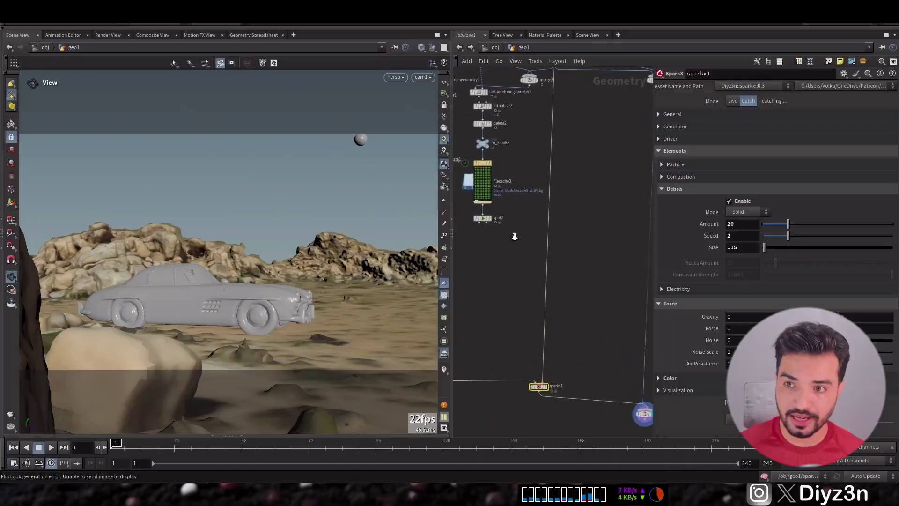
Display filecache3 below the To_Smoke null, scrub to frame 37, and inspect the cached car and terrain pieces.
scroll(514, 236, "up", 2)
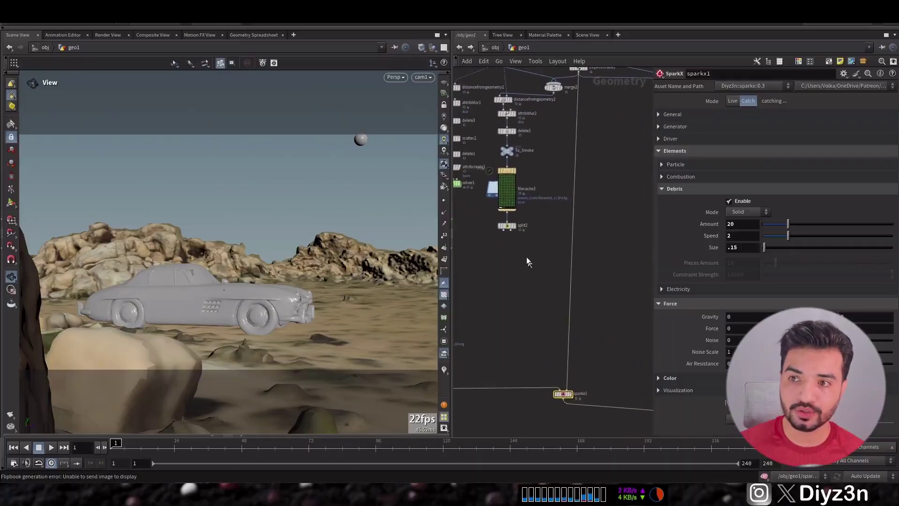
left_click(514, 222)
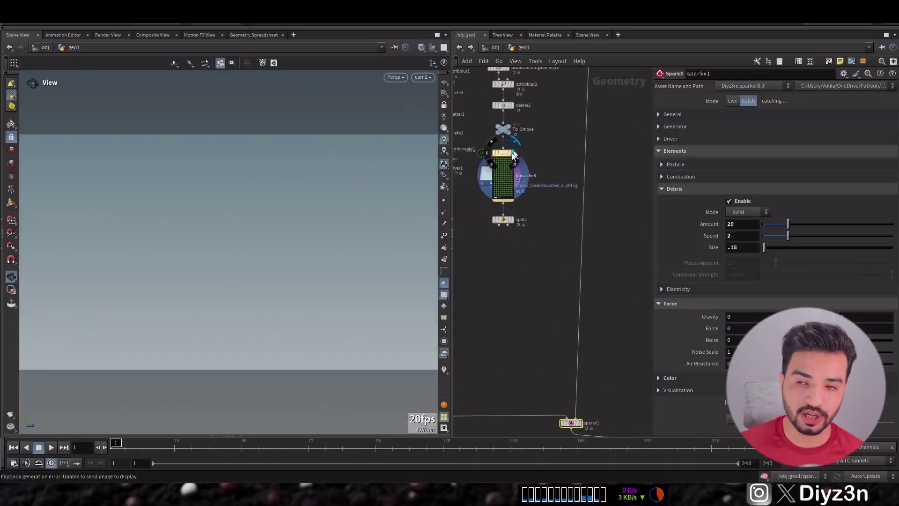
left_click_drag(115, 447, 182, 448)
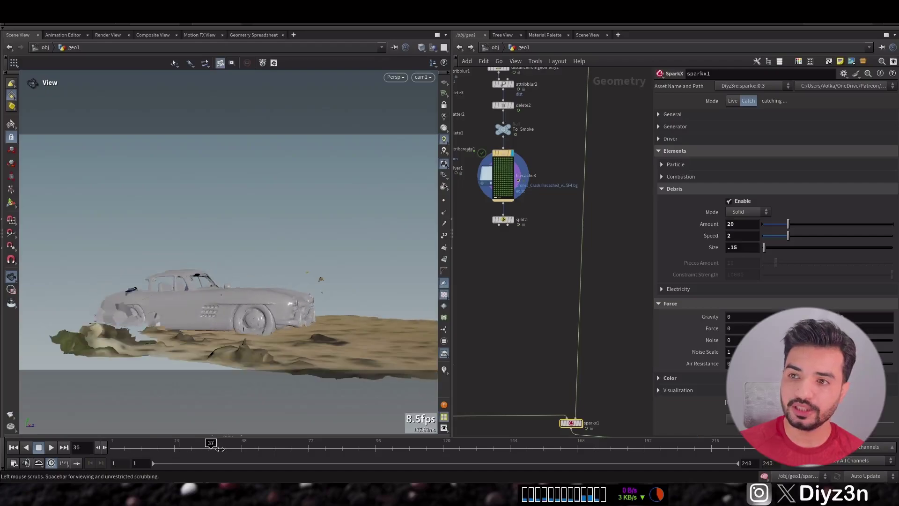
left_click_drag(262, 361, 328, 358)
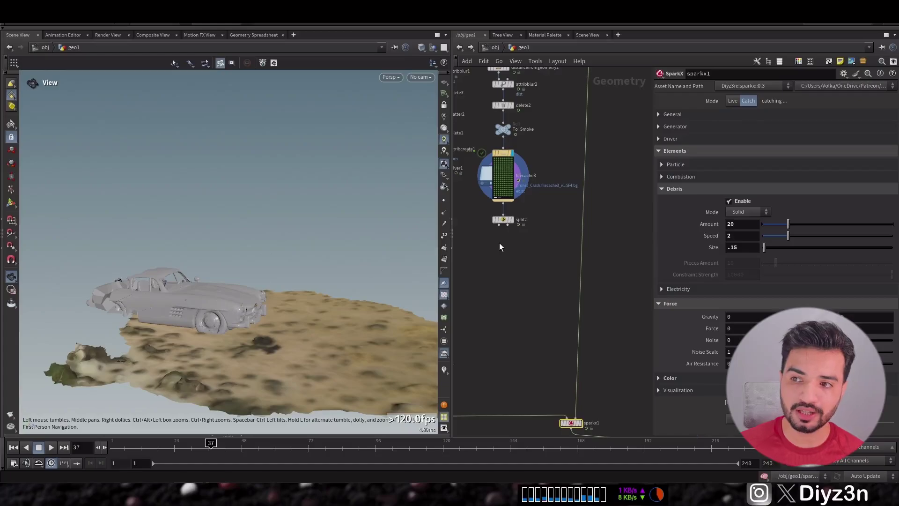
Display split2 to isolate the terrain, and place a new SparkX node below it.
left_click(509, 220)
key("Tab")
key("Escape")
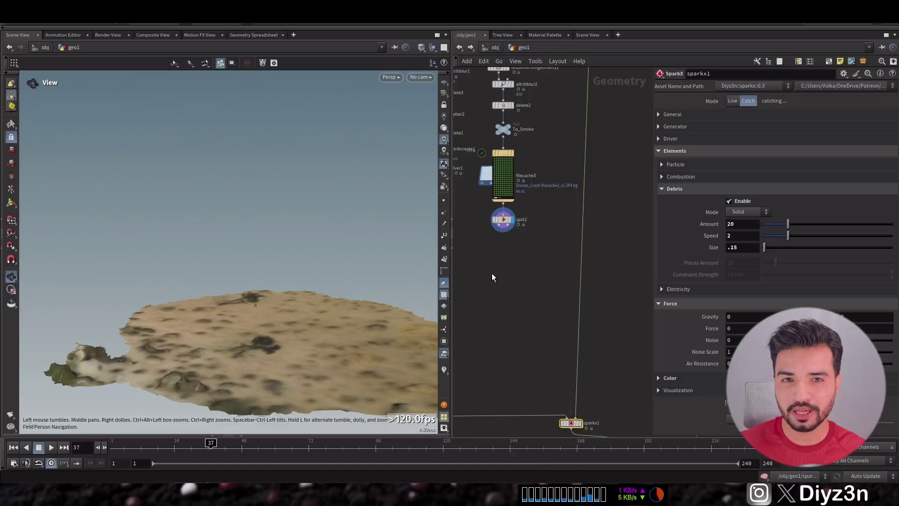
key("Tab")
mouse_move(532, 293)
left_click(588, 291)
left_click(499, 260)
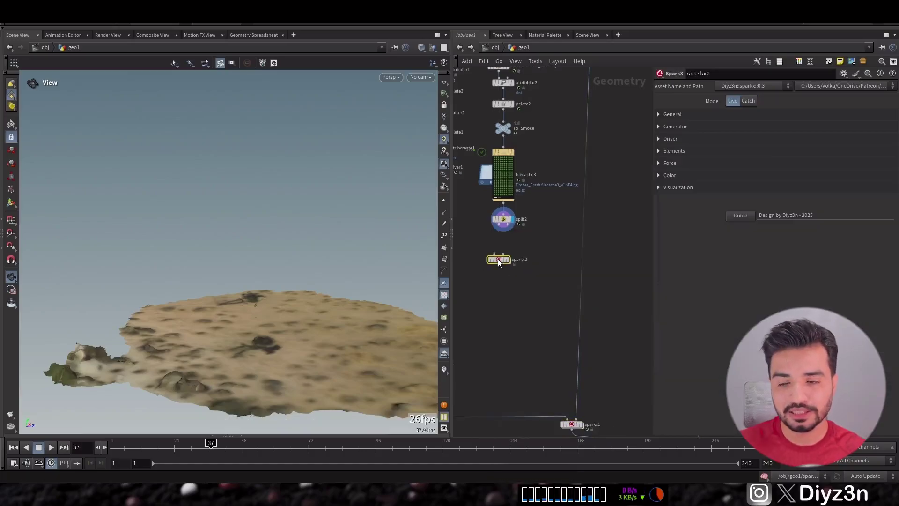
left_click_drag(500, 259, 515, 267)
scroll(506, 251, "up", 2)
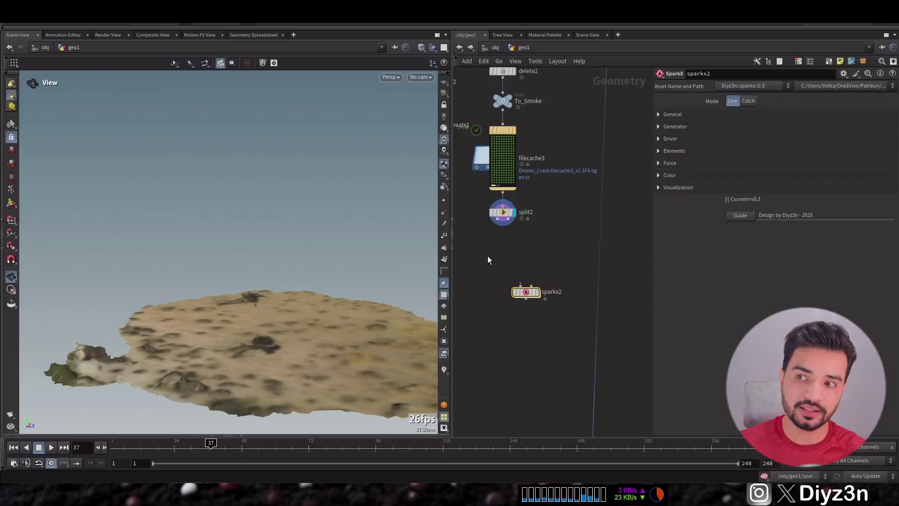
Connect an Attribute Adjust Float node for the density attribute to each output of split2.
key("Tab")
type("flo")
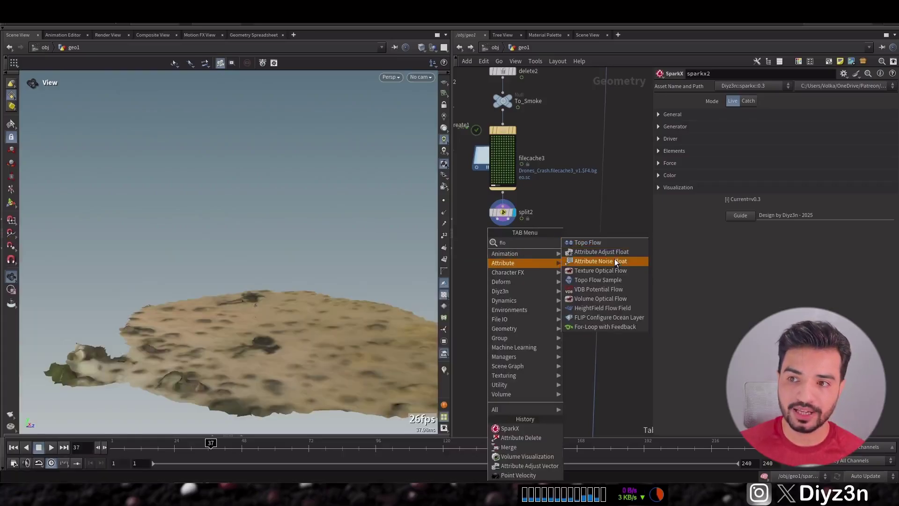
left_click(601, 251)
left_click(510, 229)
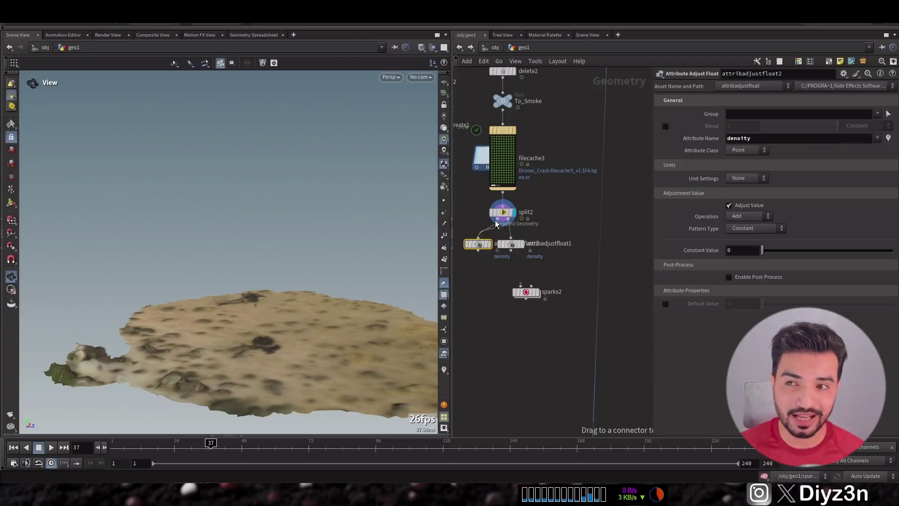
Merge the two density Attribute Adjust Float nodes and display the merged car and terrain.
key("Tab")
left_click(586, 260)
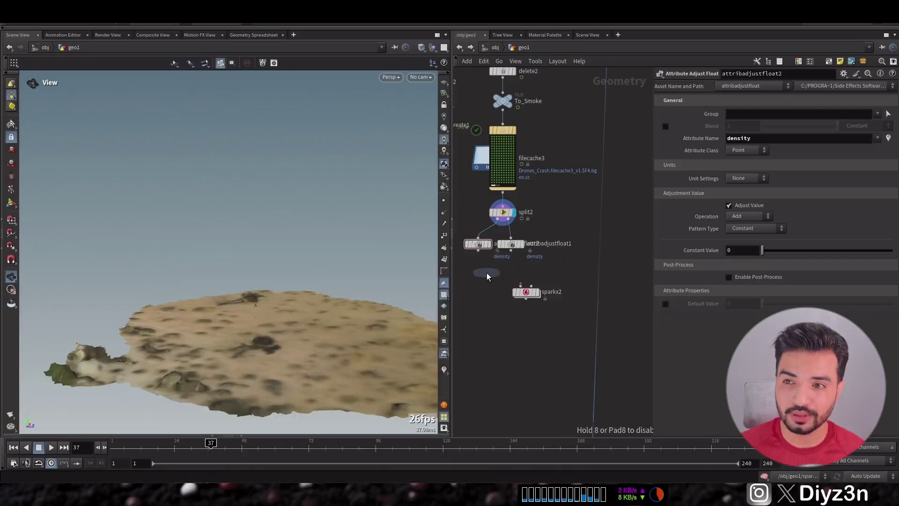
left_click(491, 263)
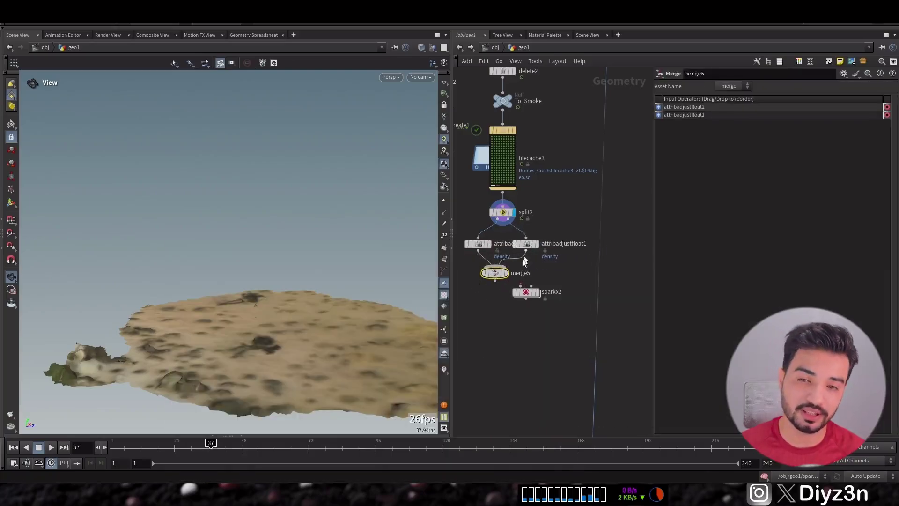
left_click(505, 273)
Feed merge5 into sparkx2's first input, display sparkx2, and open its Elements settings.
left_click_drag(525, 294, 495, 279)
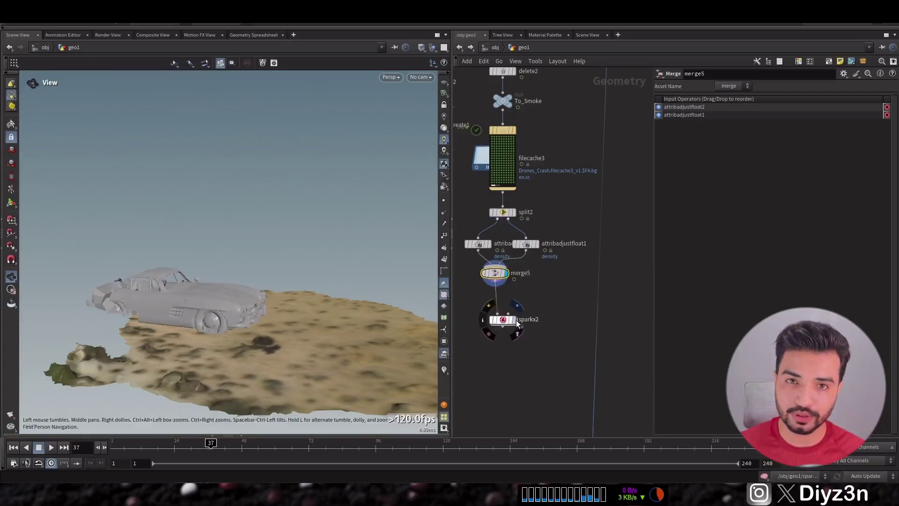
left_click(514, 320)
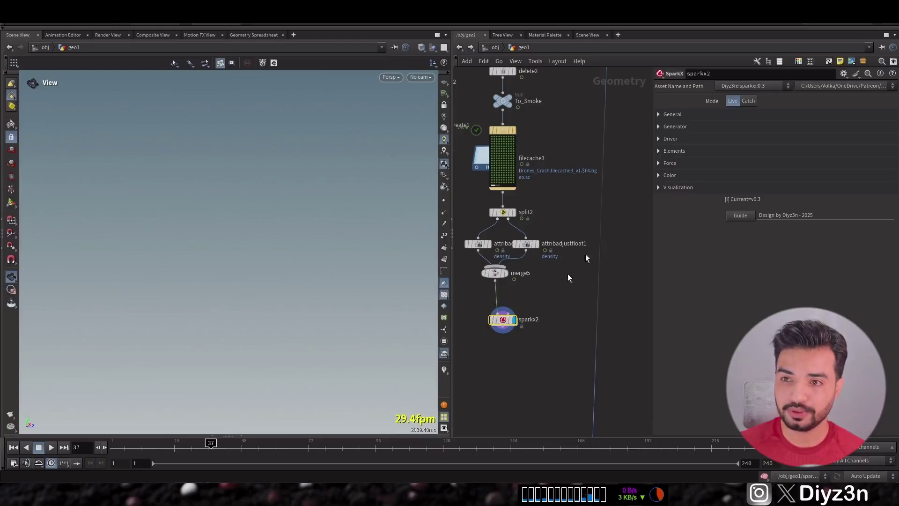
left_click(677, 149)
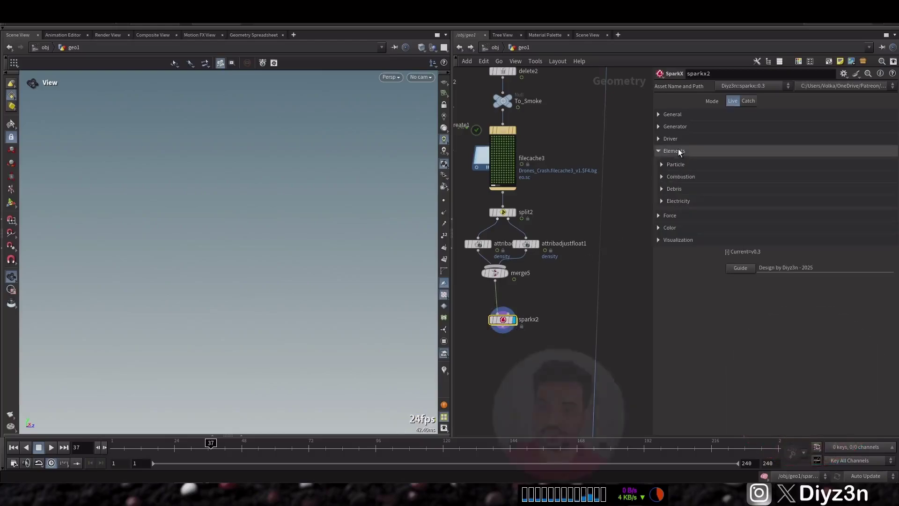
Enable combustion on sparkx2 with the Smook behavior and turn on the Combustion Volume visualization.
left_click(681, 176)
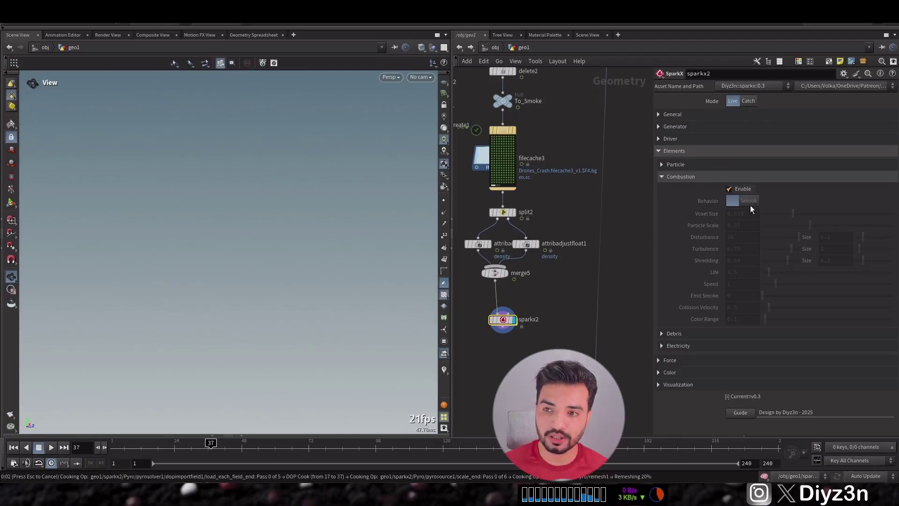
left_click(712, 385)
scroll(891, 318, "down", 2)
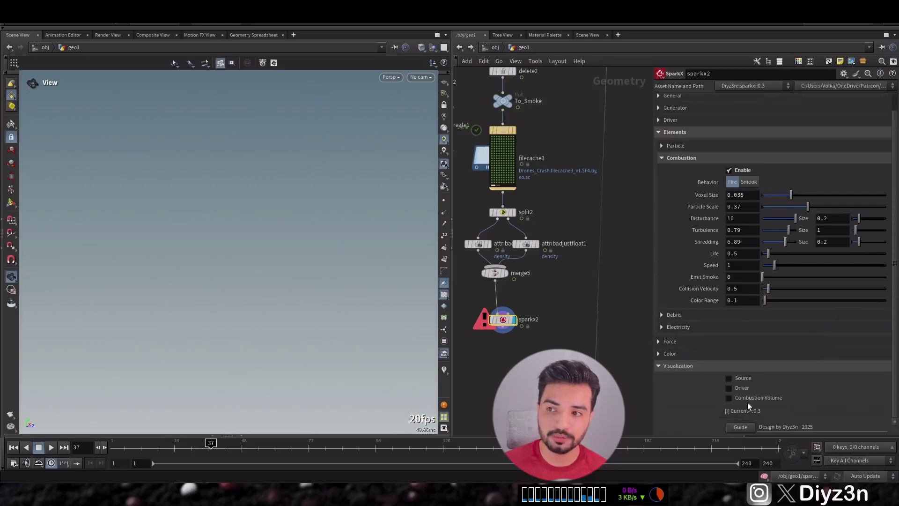
left_click(737, 397)
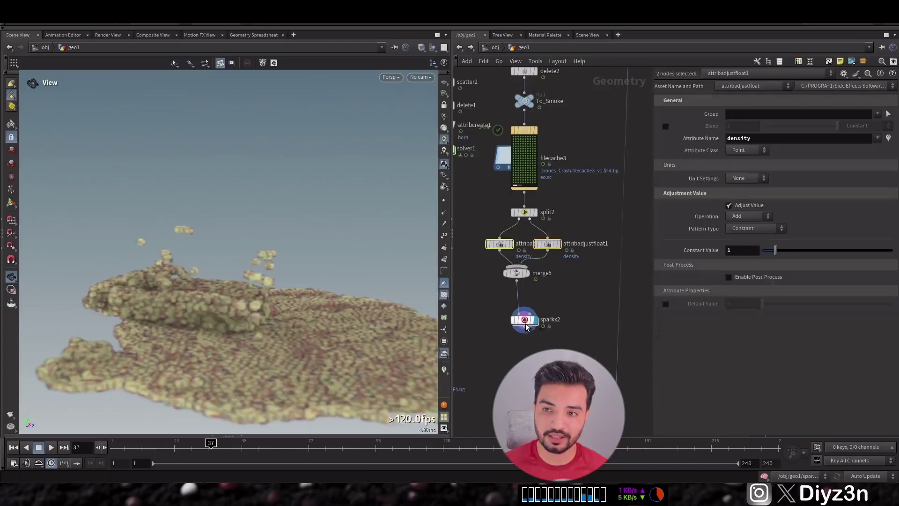
Apply the Grayscale preset to sparkx2's color ramp, then recolor the ramp's end point orange and raise its brightness.
left_click(763, 353)
left_click(881, 382)
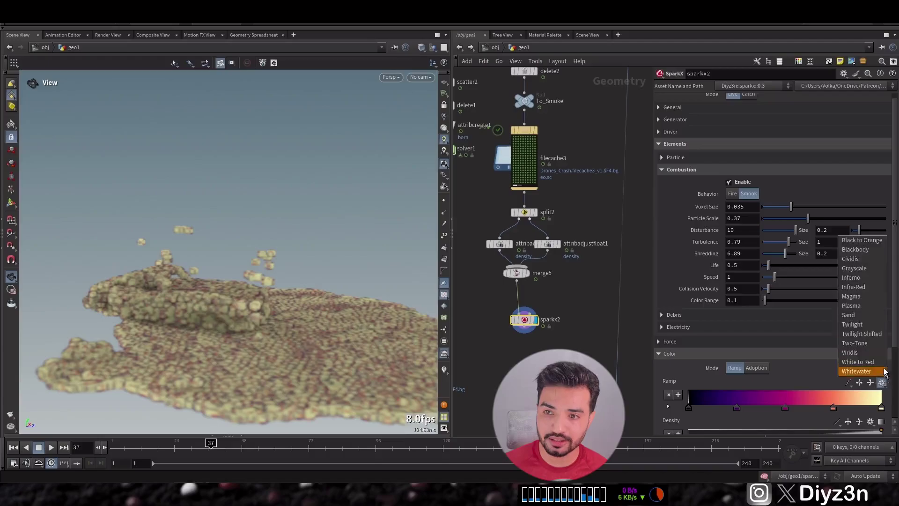
left_click(874, 268)
double_click(881, 408)
left_click(739, 264)
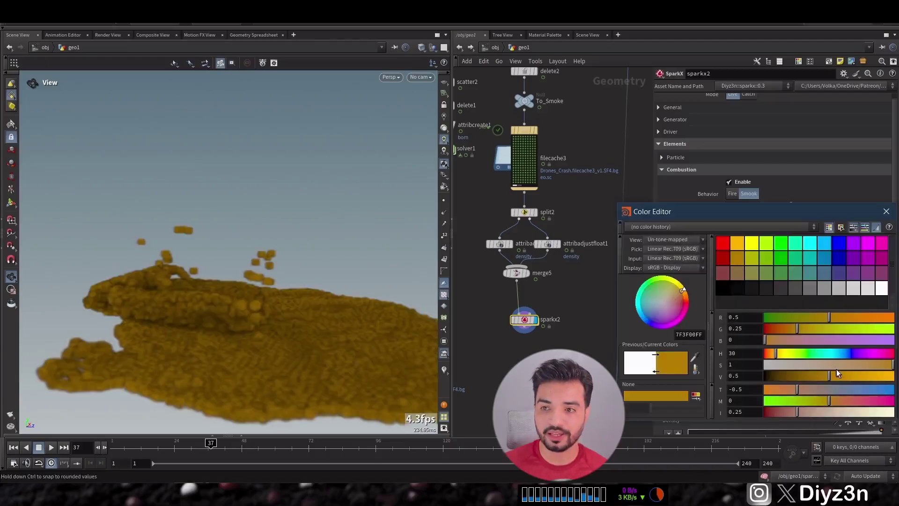
left_click_drag(824, 376, 894, 377)
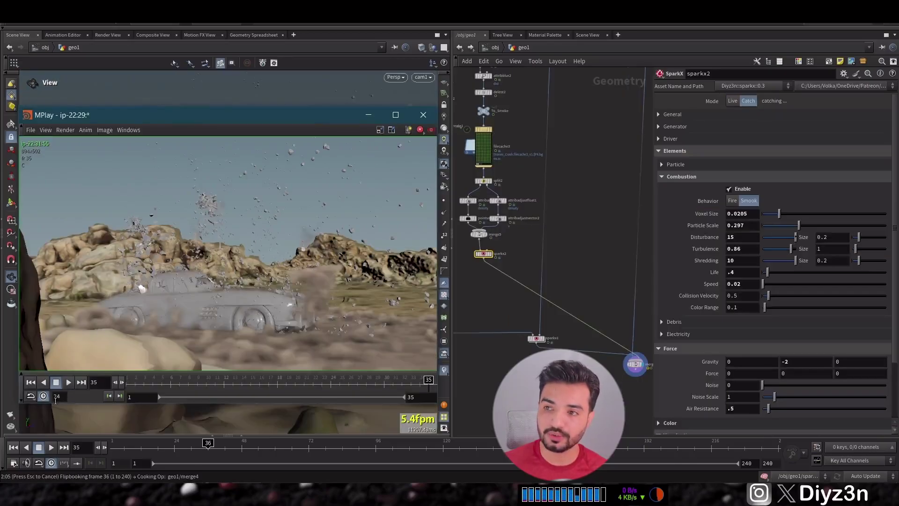
Play back the rendered flipbook of the car crash with debris and smoke in MPlay.
left_click(68, 383)
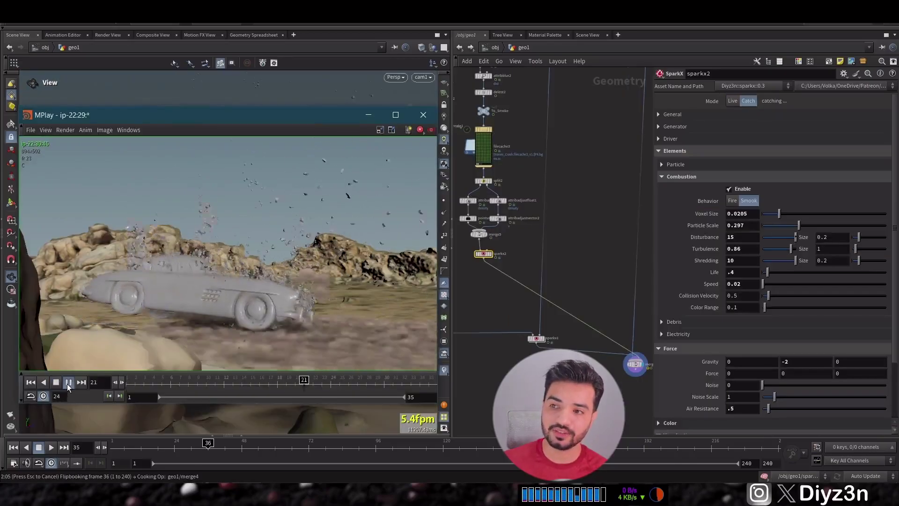